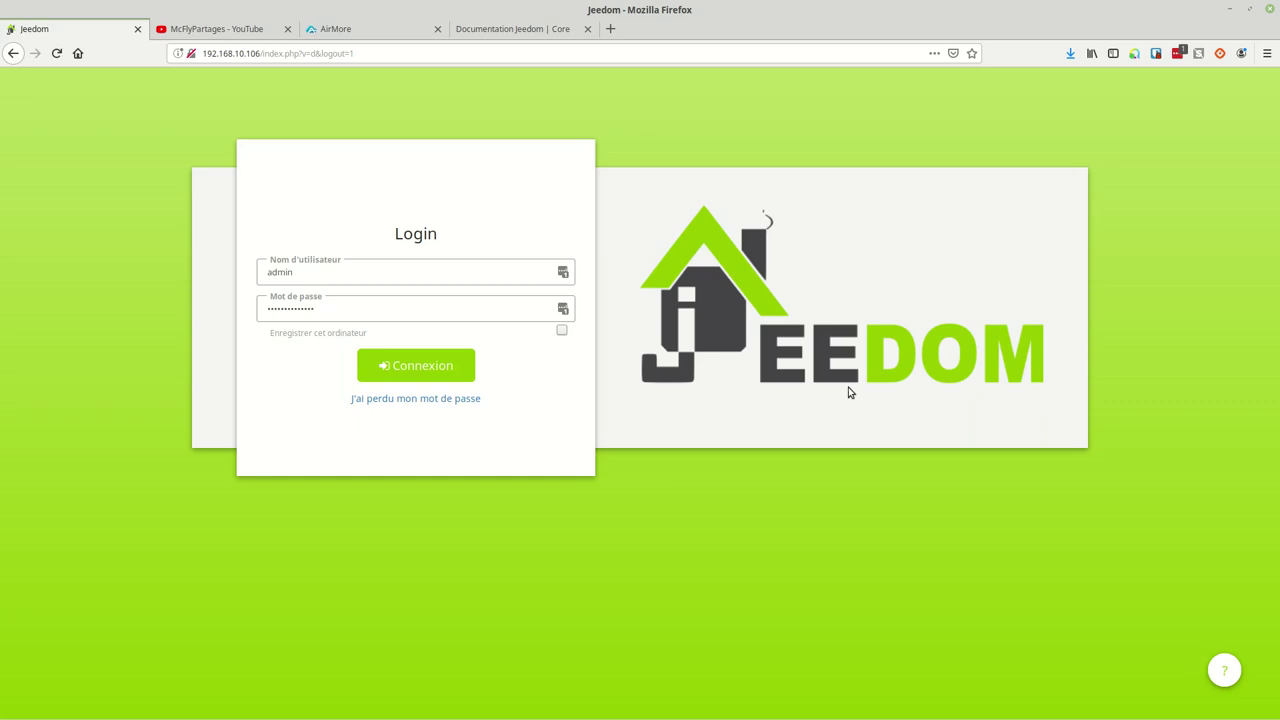
Log in to Jeedom with the prefilled credentials and open the scenario management page
click(387, 367)
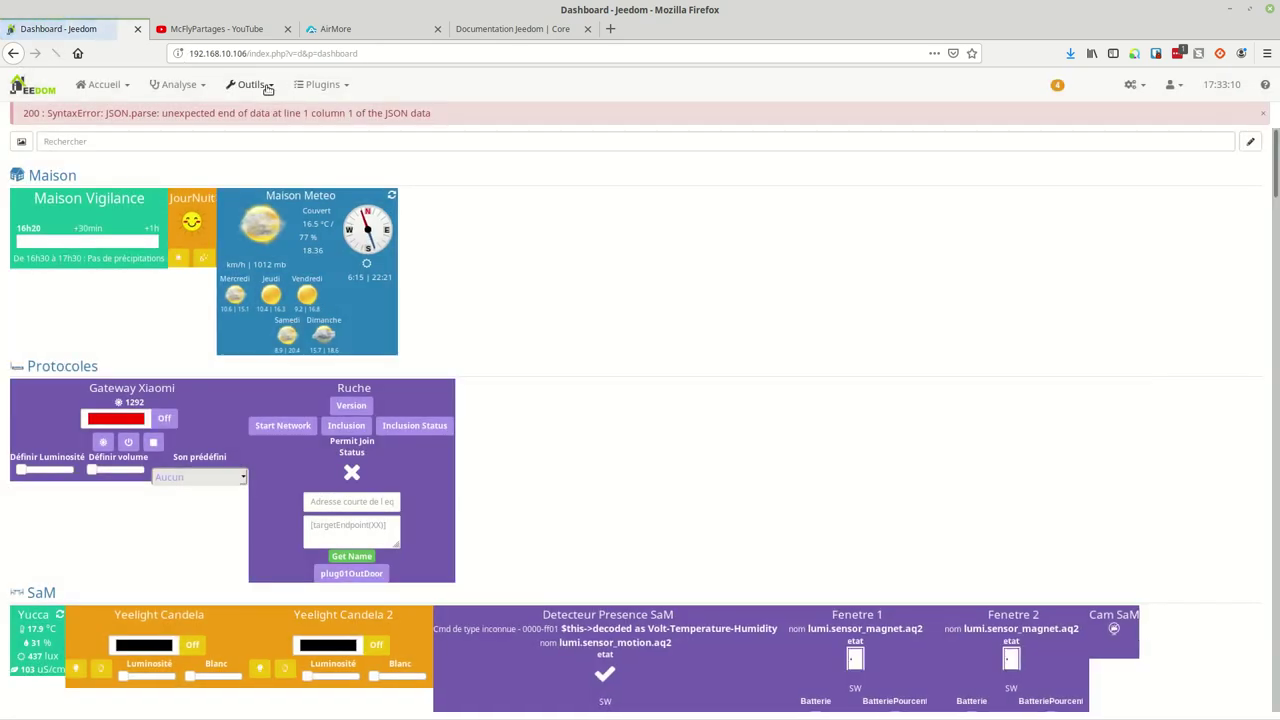
mouse_move(262, 87)
click(262, 165)
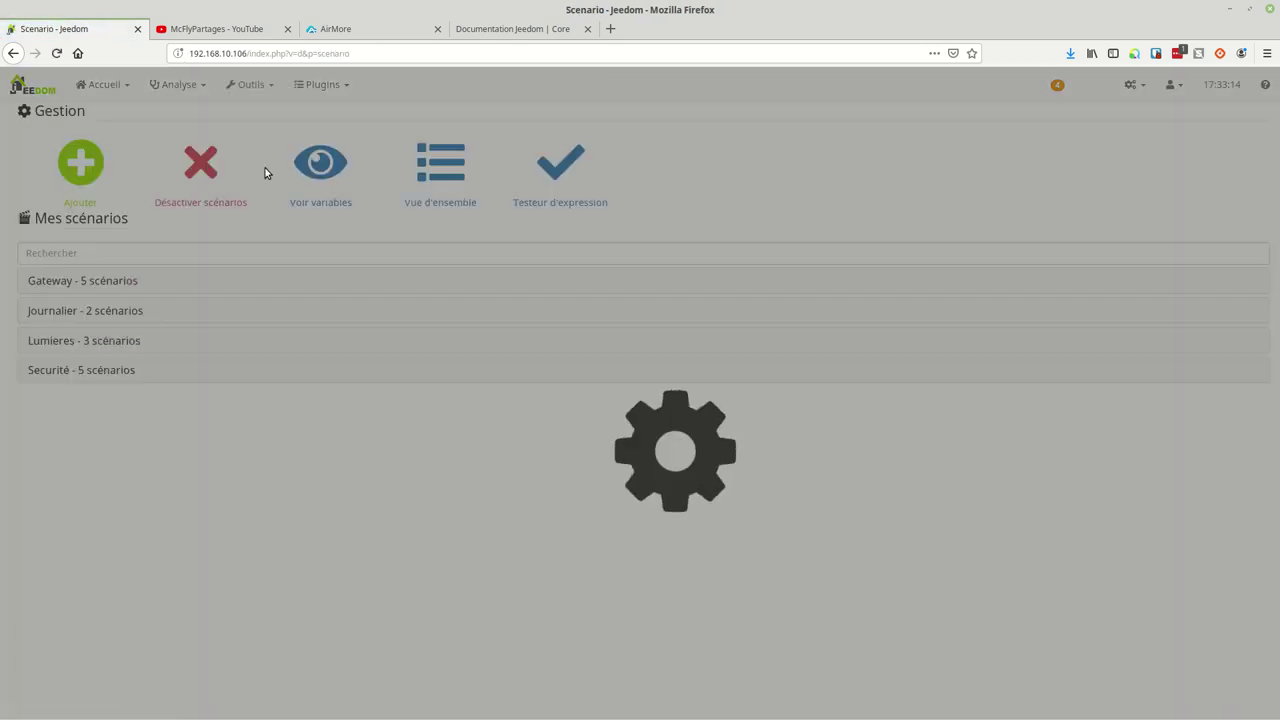
Create a new scenario named test
click(76, 166)
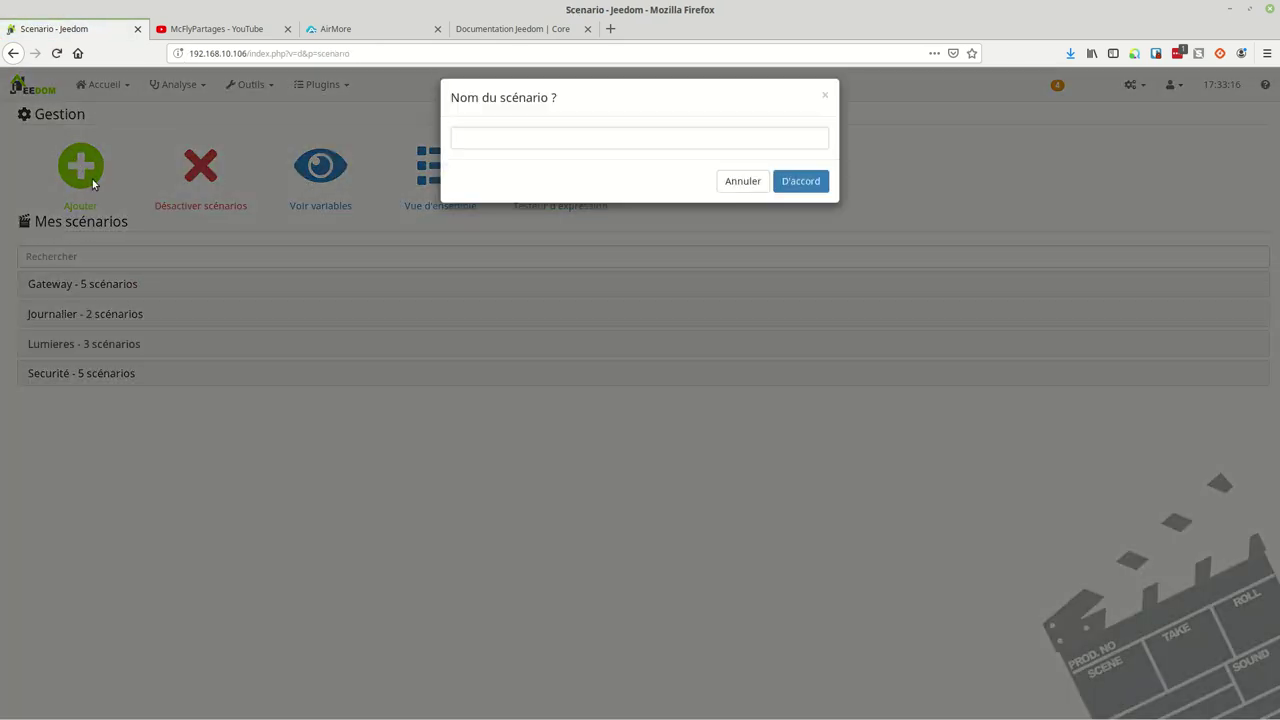
text(test)
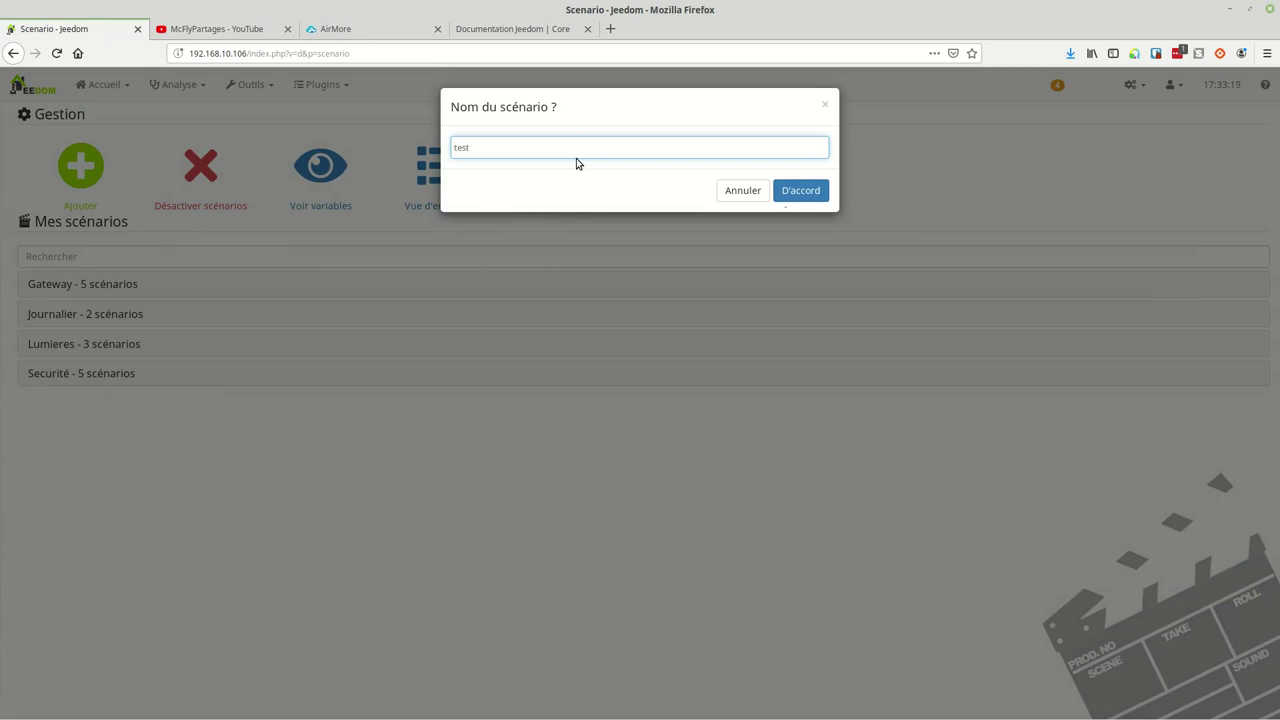
click(800, 190)
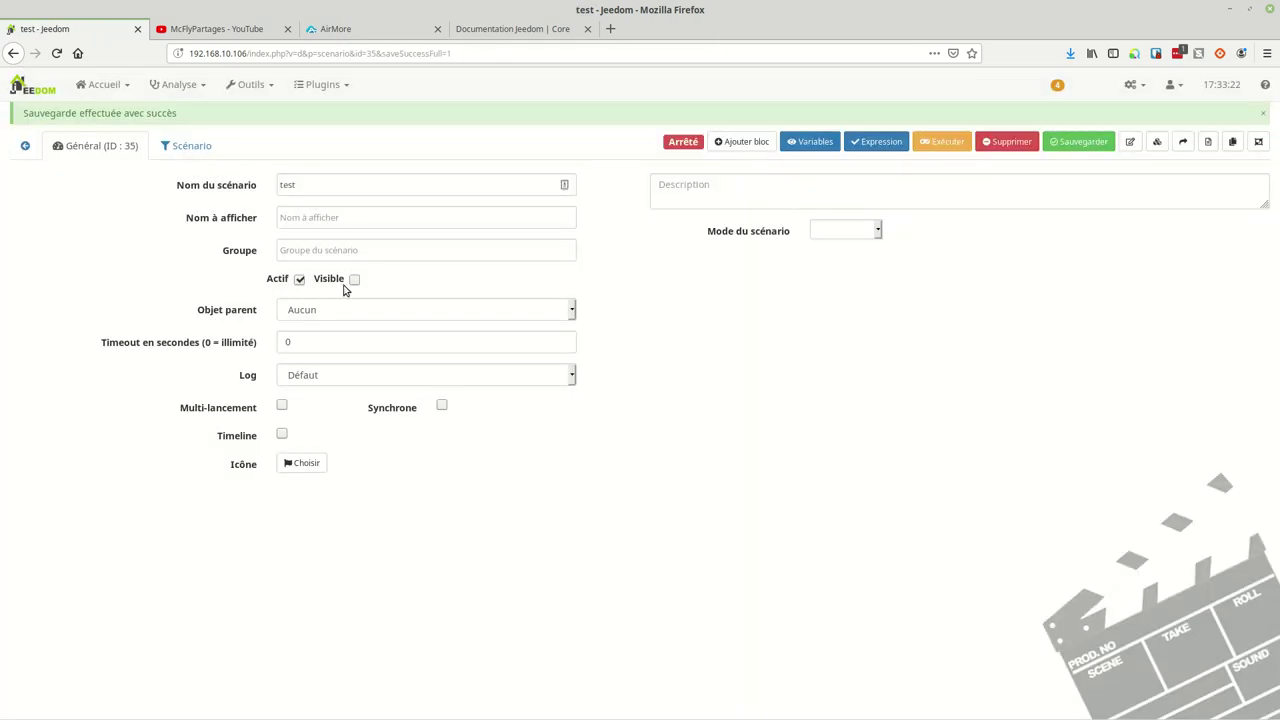
Set the scenario mode to Programmé and add a schedule entry
click(848, 232)
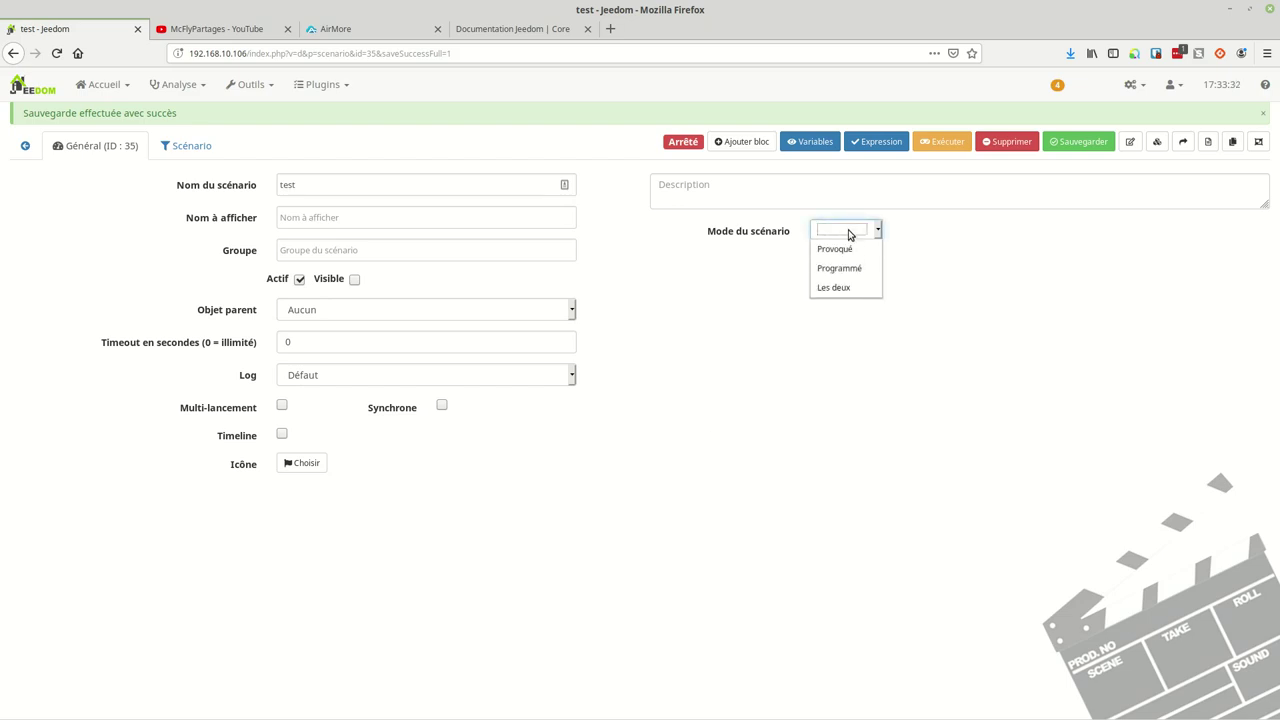
click(842, 272)
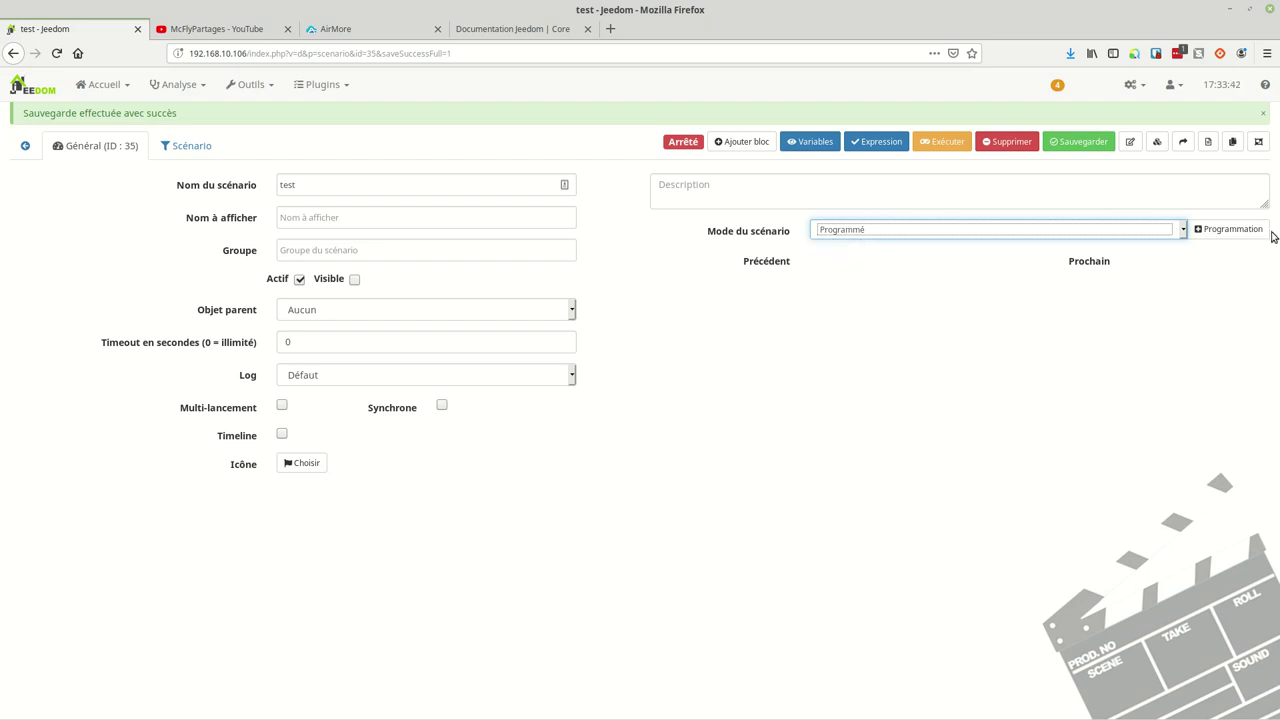
click(1218, 234)
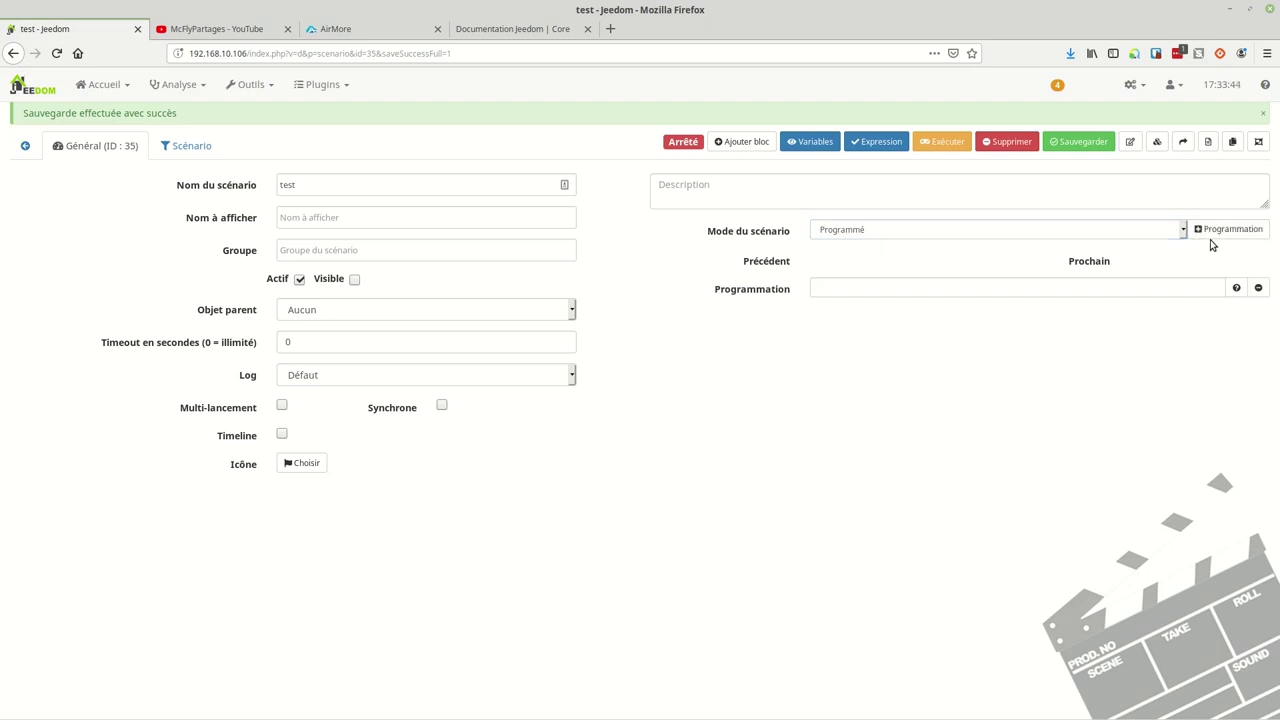
In the cron assistant for the schedule entry, choose récurrent execution every year
click(1236, 289)
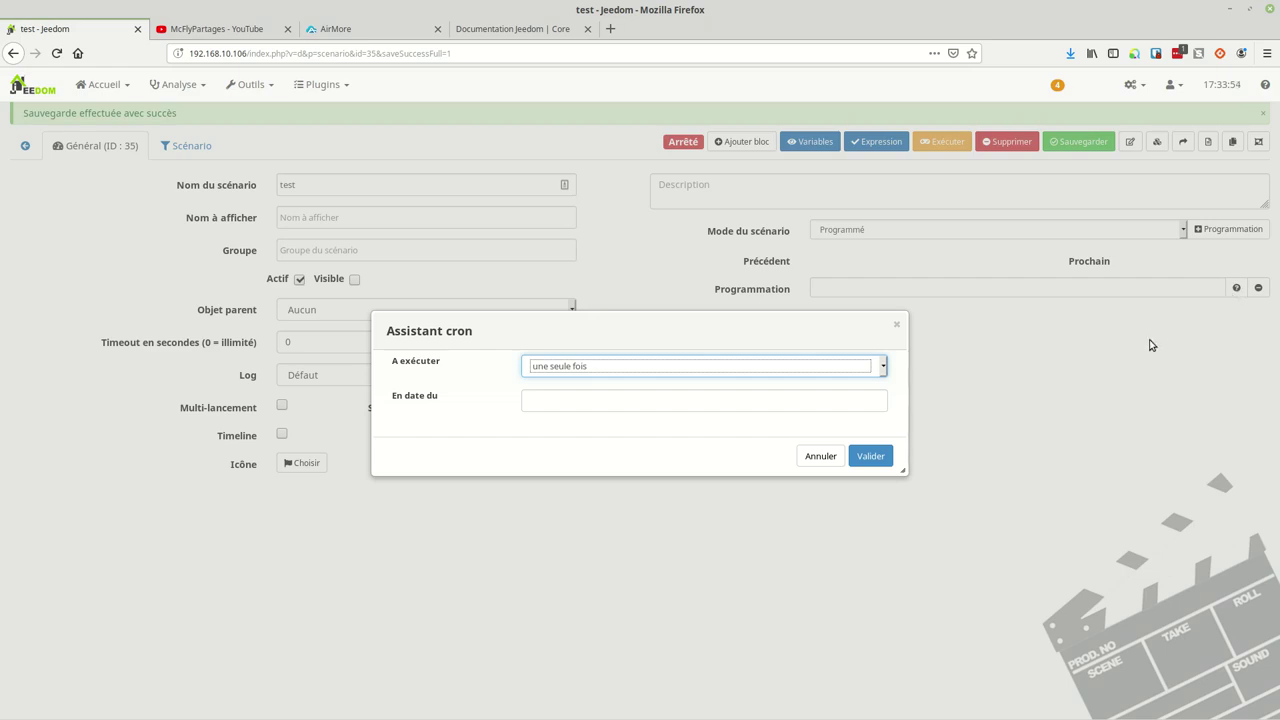
click(784, 367)
click(690, 410)
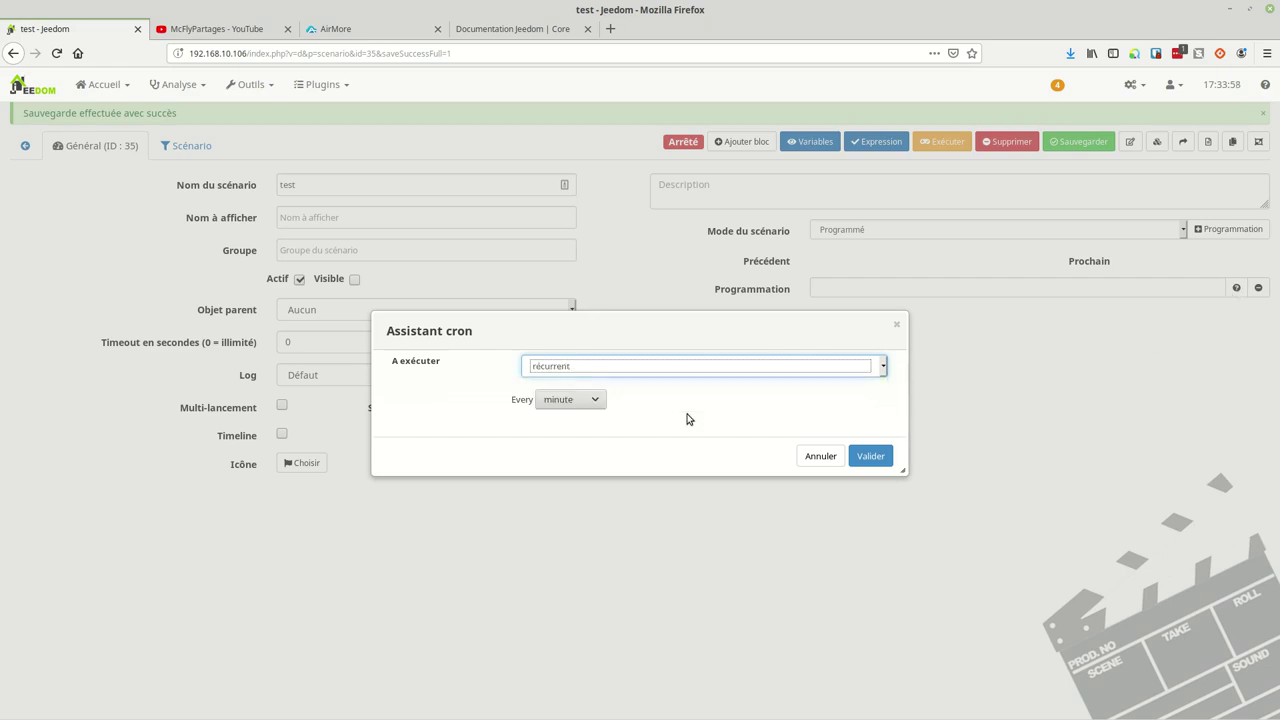
click(562, 398)
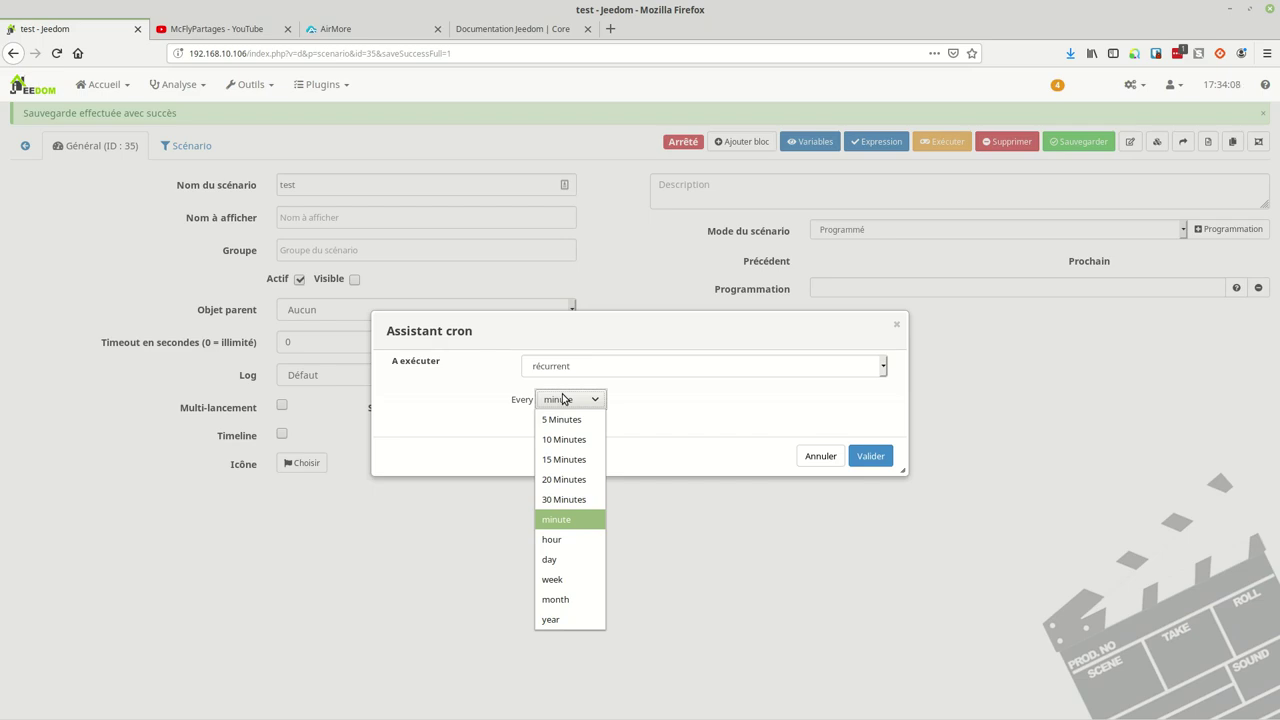
click(552, 620)
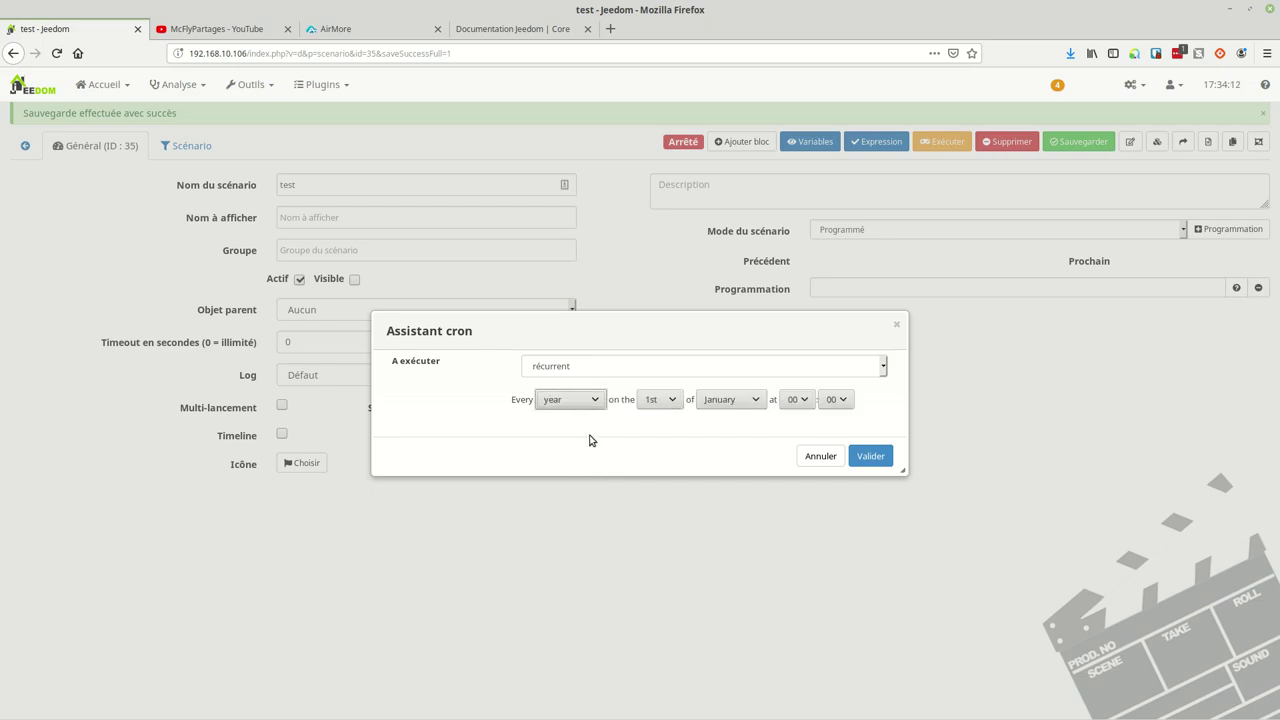
Set the yearly run to the 15th of February at 15:12 and validate the cron expression
click(660, 402)
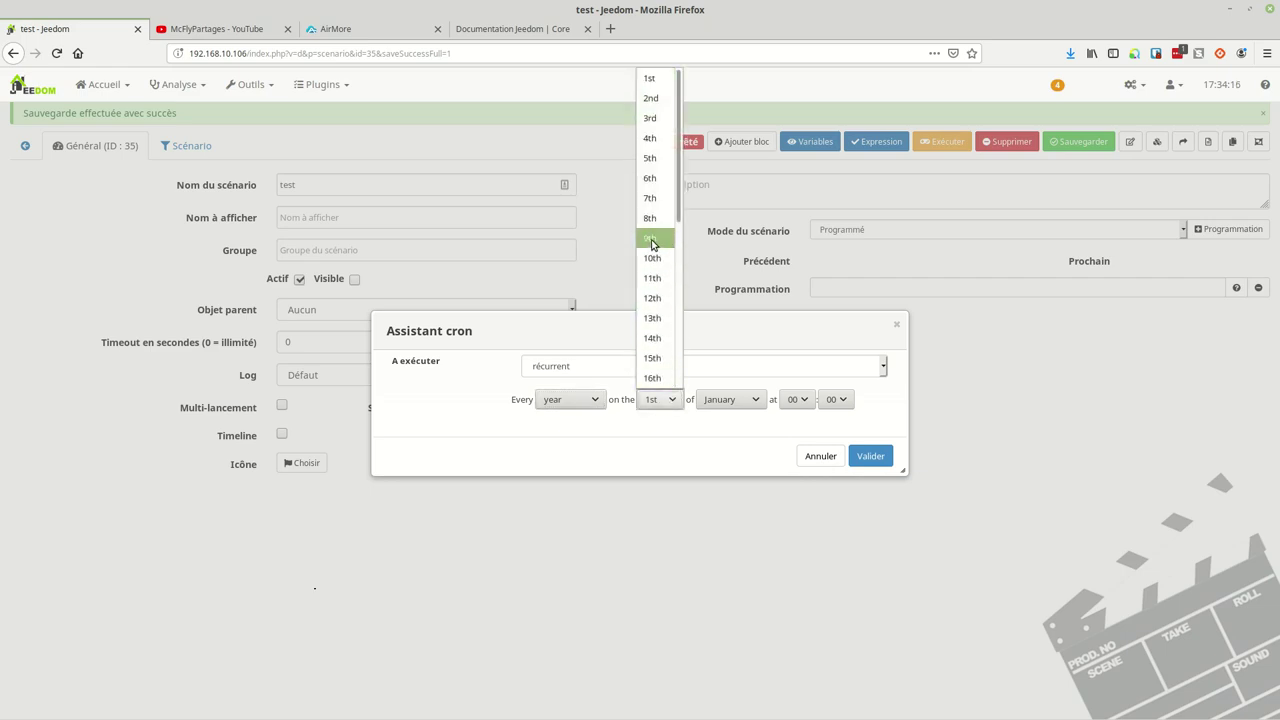
click(653, 358)
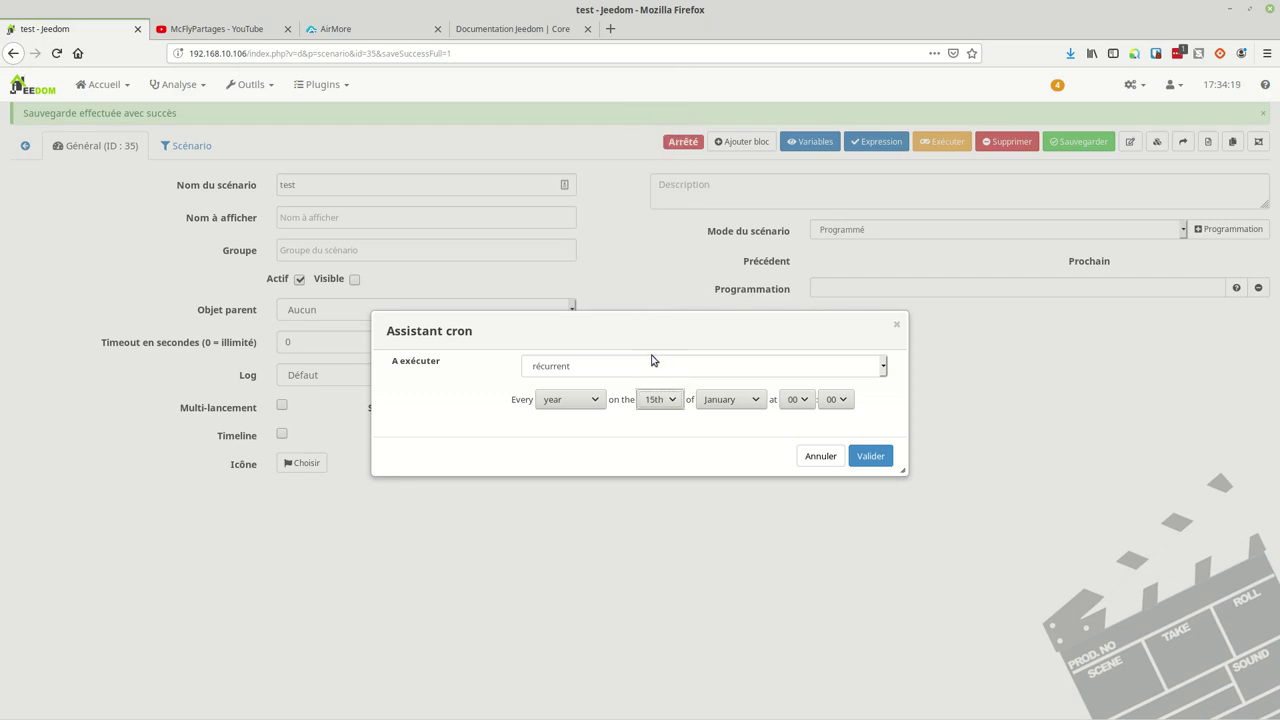
click(700, 399)
click(722, 438)
click(802, 402)
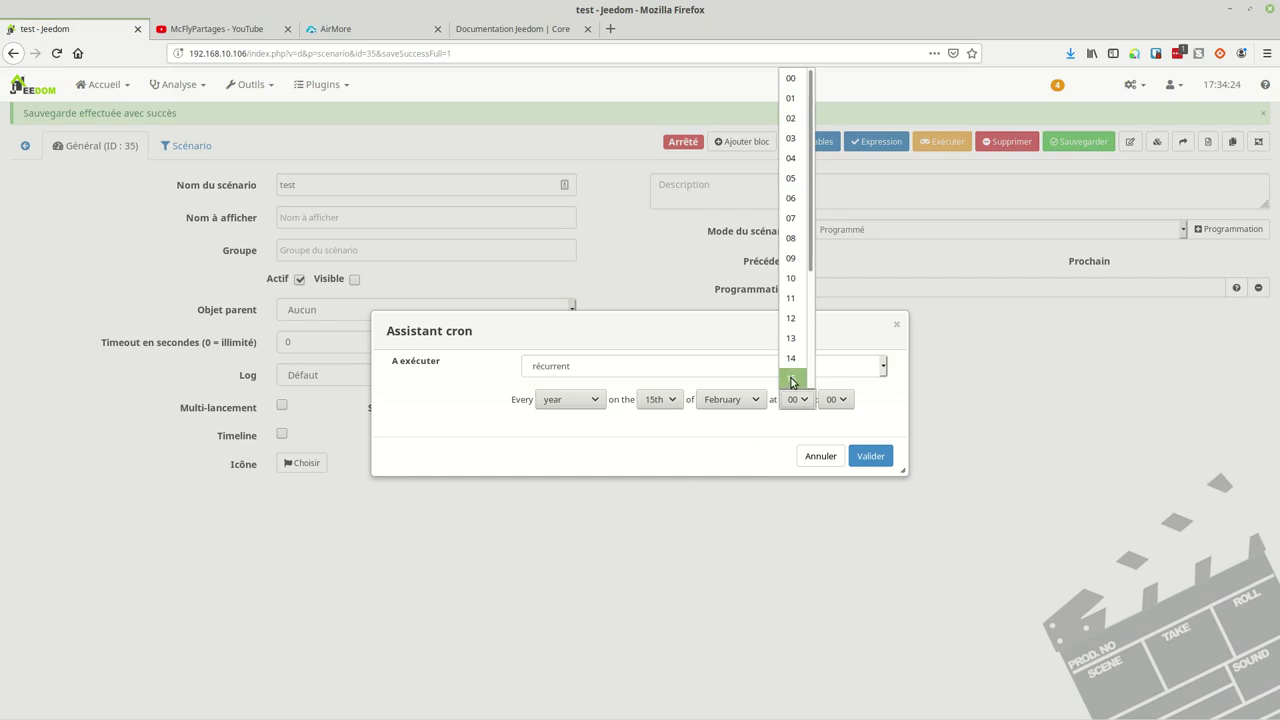
click(792, 378)
click(838, 402)
click(832, 318)
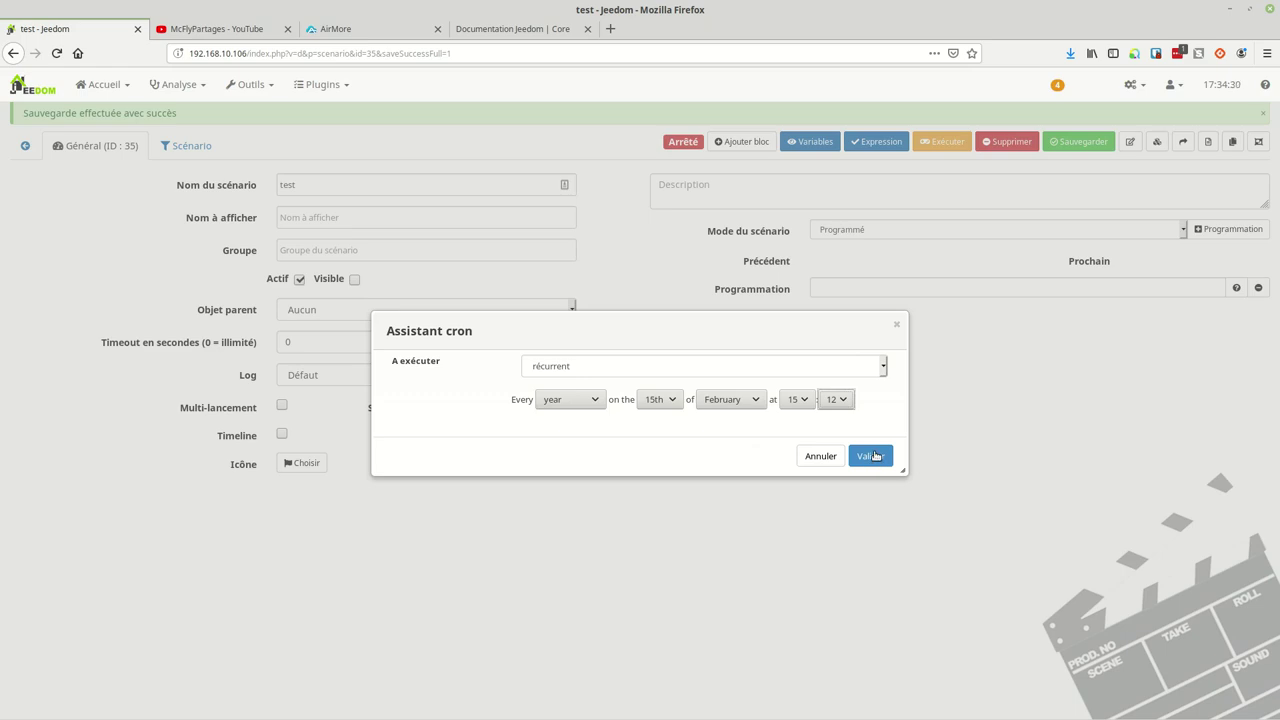
click(871, 456)
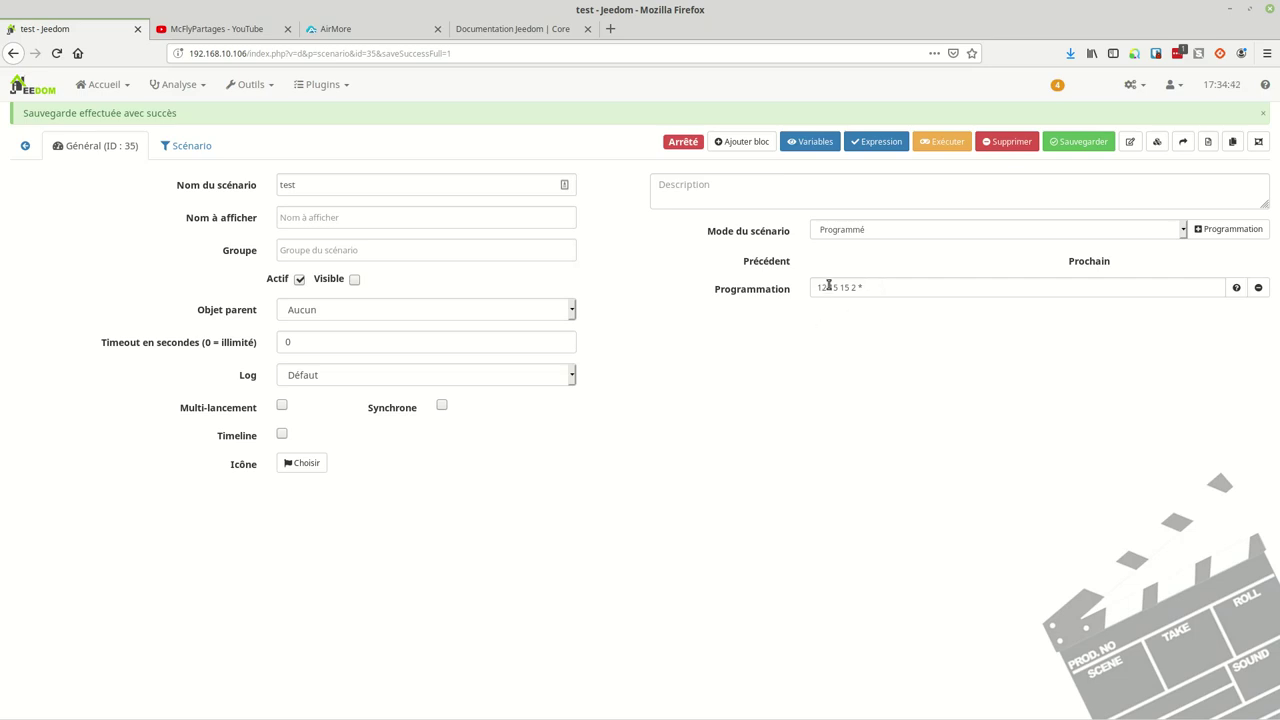
Examine the minute, hour, day, month and weekday fields of the generated cron expression one by one
drag(827, 286, 805, 287)
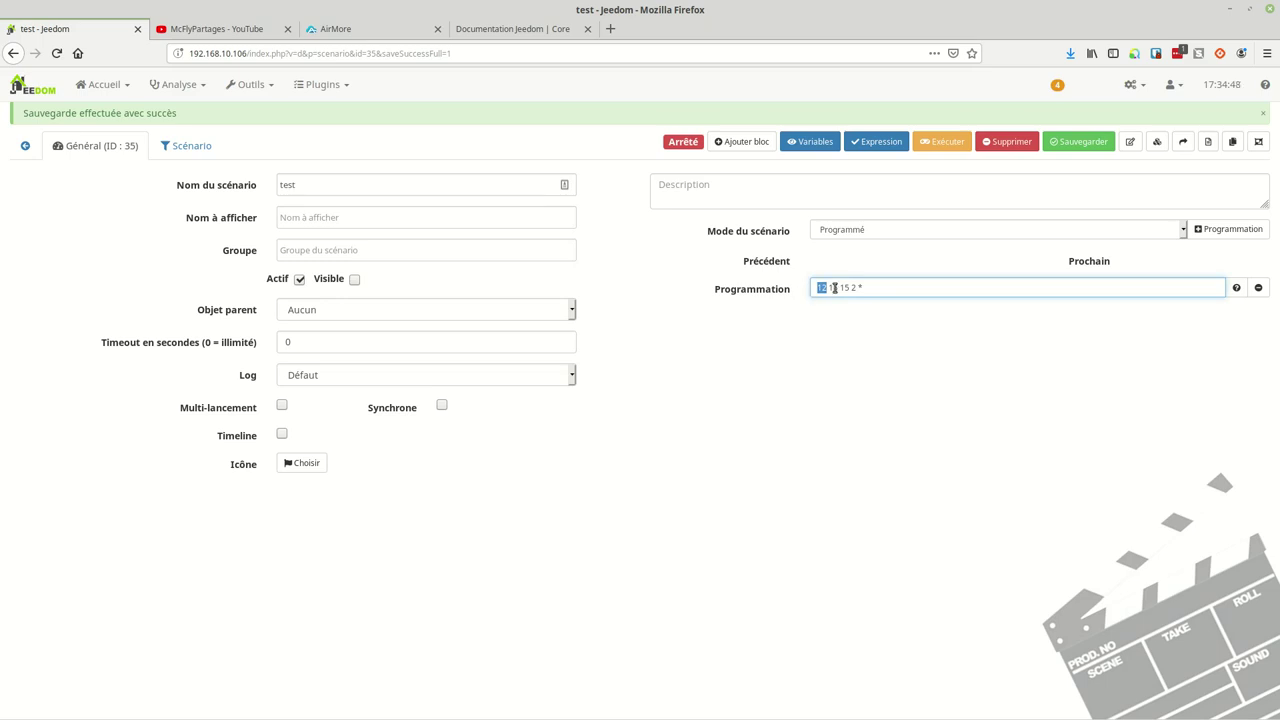
drag(838, 287, 827, 287)
drag(850, 287, 840, 287)
double_click(853, 287)
click(868, 288)
key(Tab)
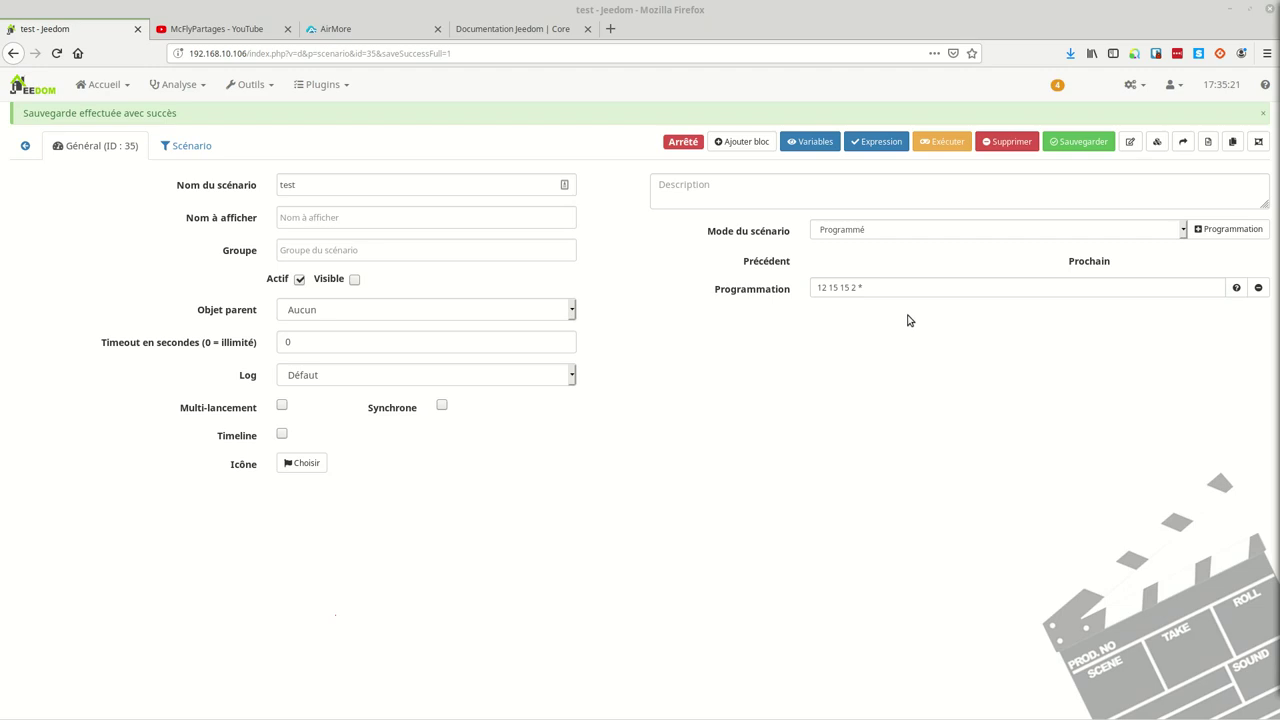
drag(876, 287, 688, 277)
click(845, 287)
double_click(844, 287)
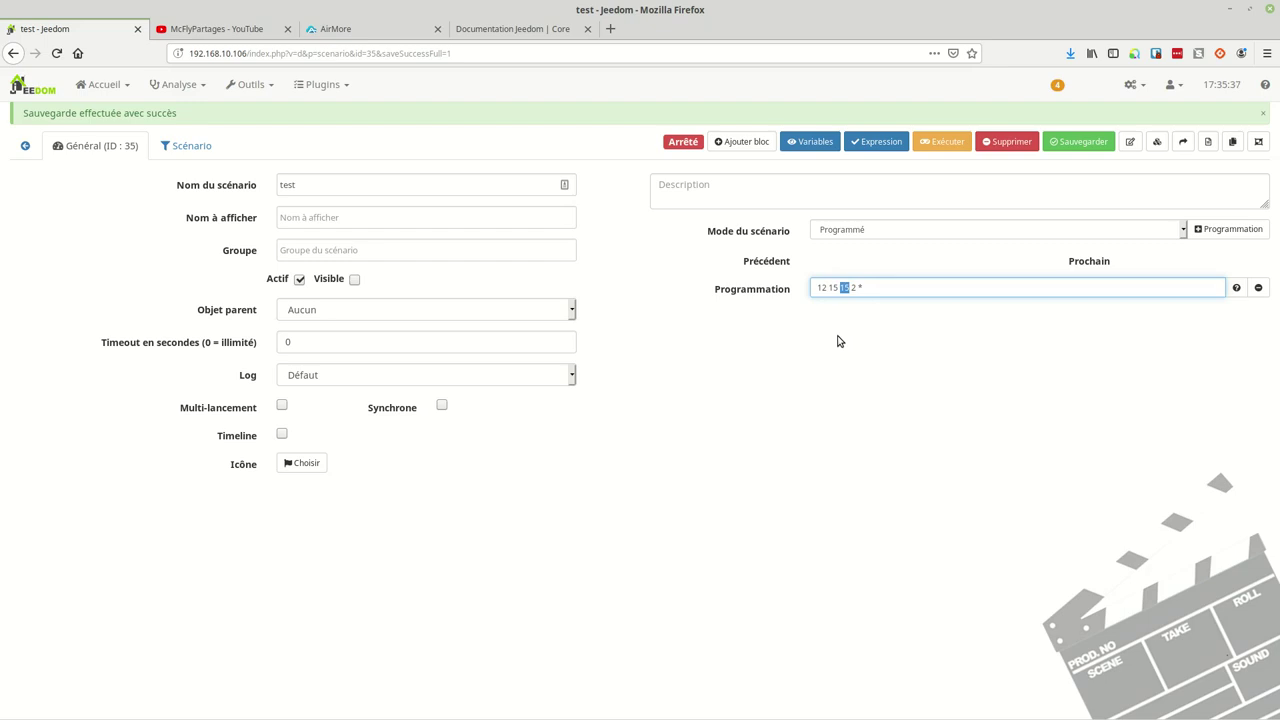
Replace the day-of-month and month values in the cron expression with asterisks
key(Delete)
key(Delete)
key(Delete)
key(Delete)
text(* 2)
key(BackSpace)
text(*)
Try comma-separated values in the weekday field of the cron expression
text(1)
text(2)
text(,3)
key(BackSpace)
key(BackSpace)
key(BackSpace)
text(3,3)
key(BackSpace)
text(5)
Change the weekday field of the cron expression to the range 1-3
key(BackSpace)
key(BackSpace)
key(BackSpace)
key(BackSpace)
text(-3)
Set the month field of the cron expression to */2 and review the whole expression
key(BackSpace)
text(*/2)
click(920, 284)
drag(878, 287, 799, 341)
click(880, 287)
key(ctrl+a)
click(864, 315)
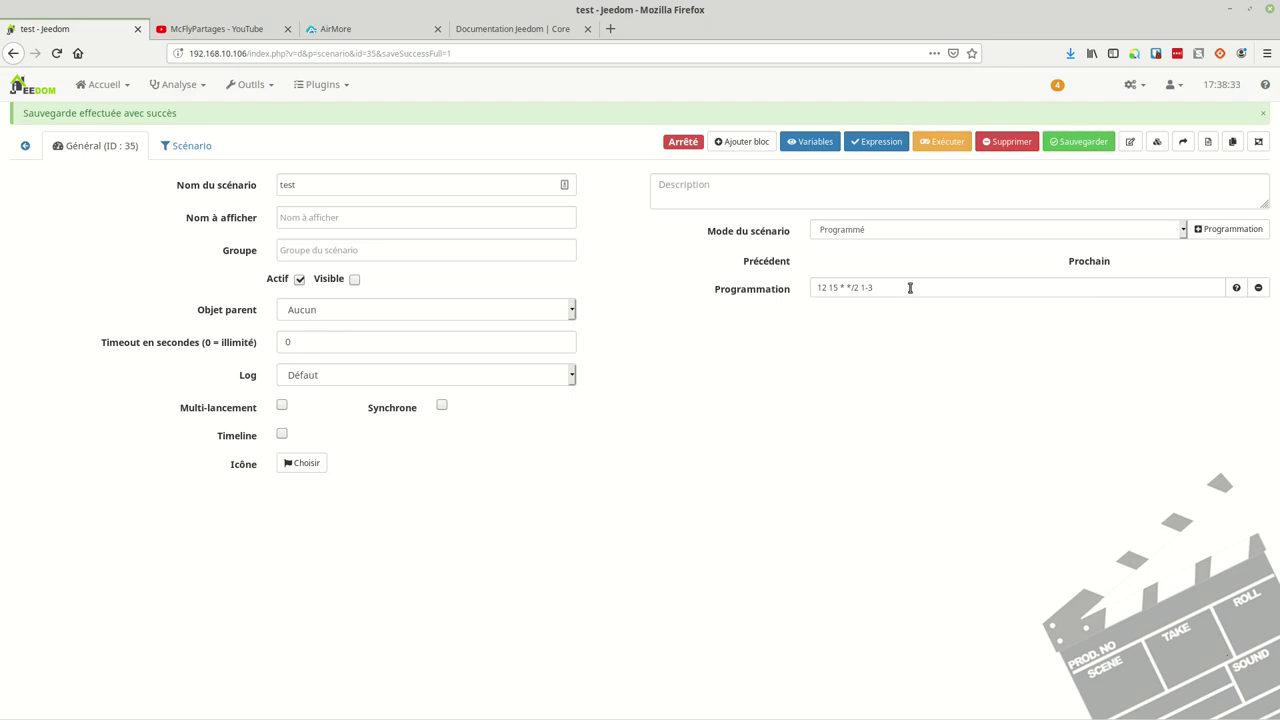
Replace the schedule entry with a new empty one and choose récurrent execution in its cron assistant
click(1258, 288)
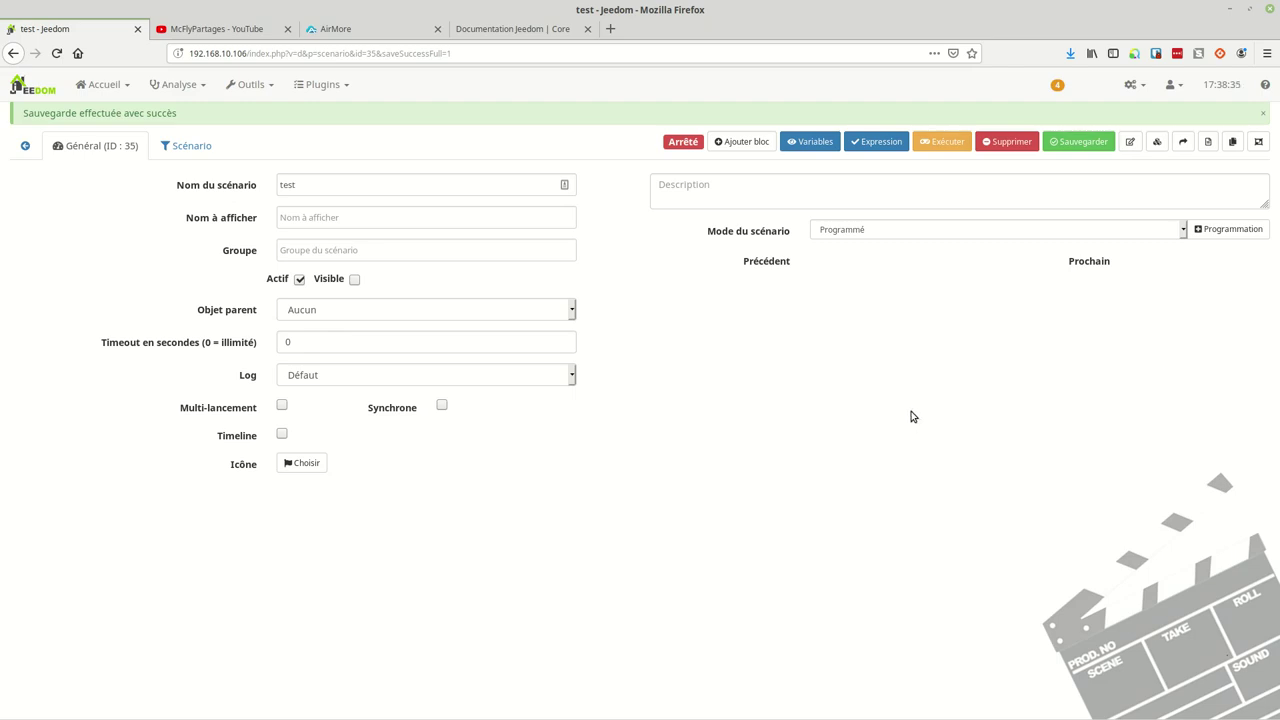
click(1229, 229)
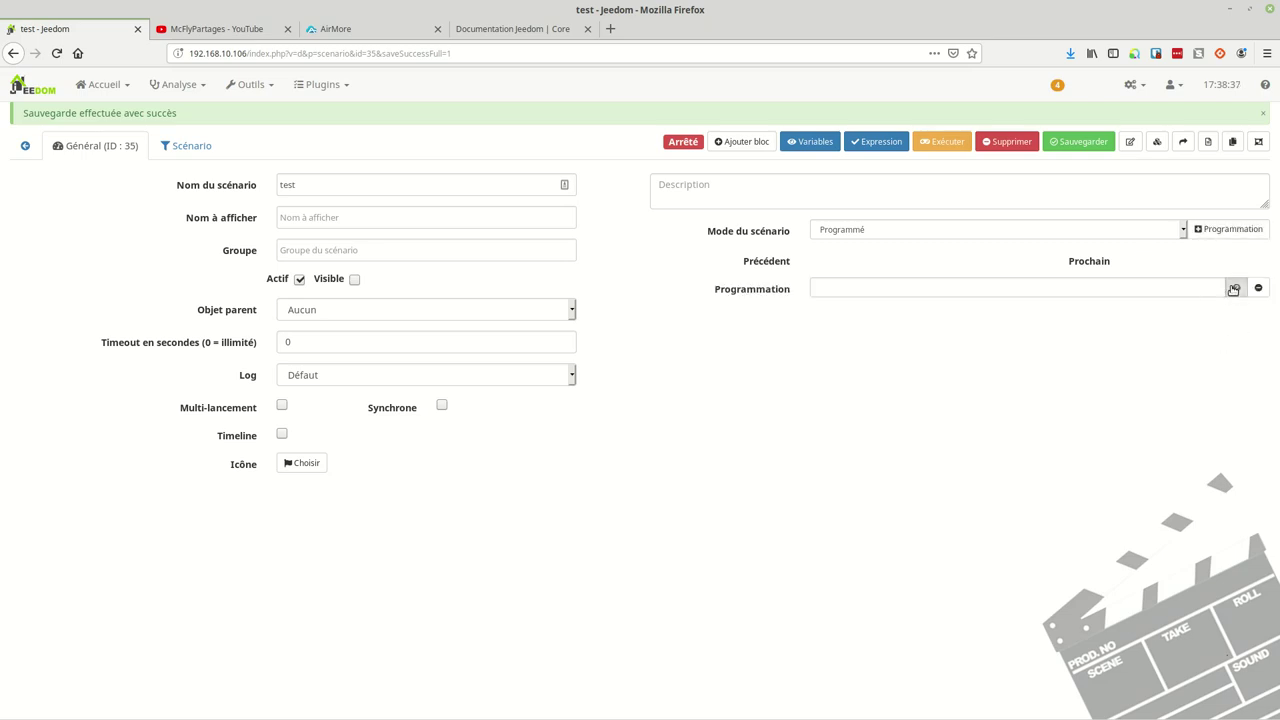
click(1235, 288)
click(586, 366)
click(572, 405)
Set the recurrence to every day at 08:00, validate it and save the scenario
click(568, 400)
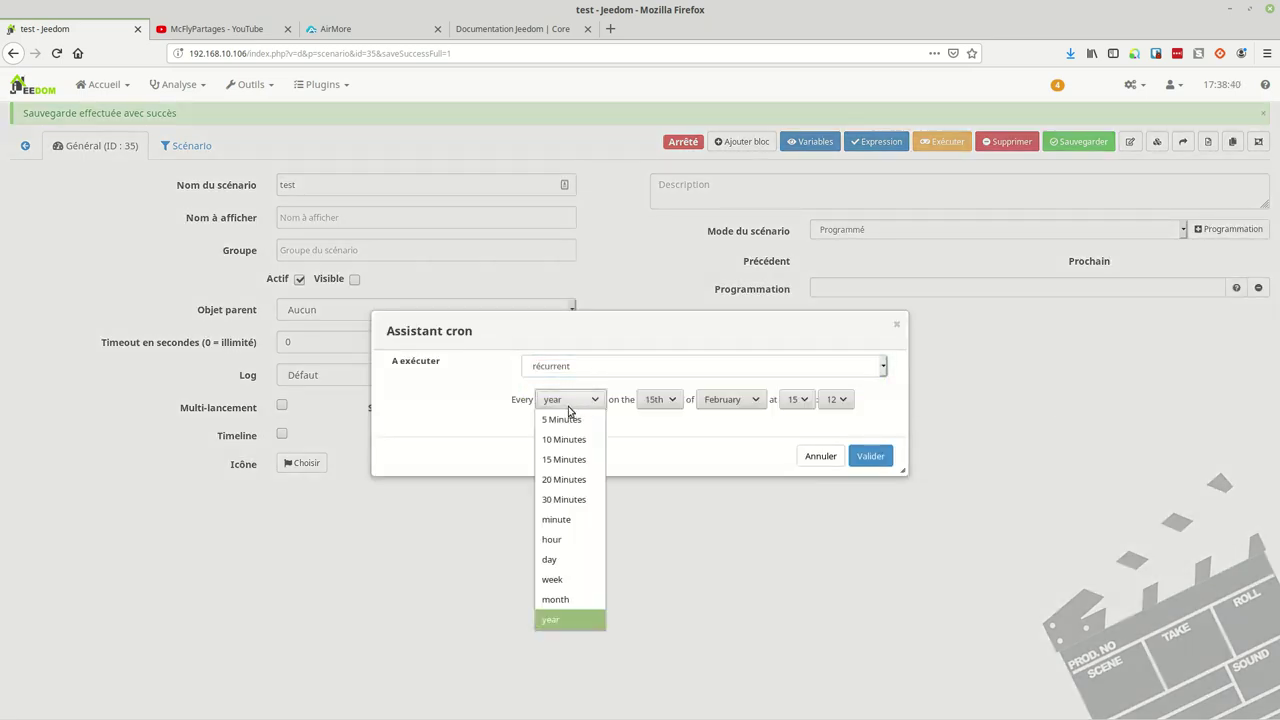
click(561, 566)
click(641, 403)
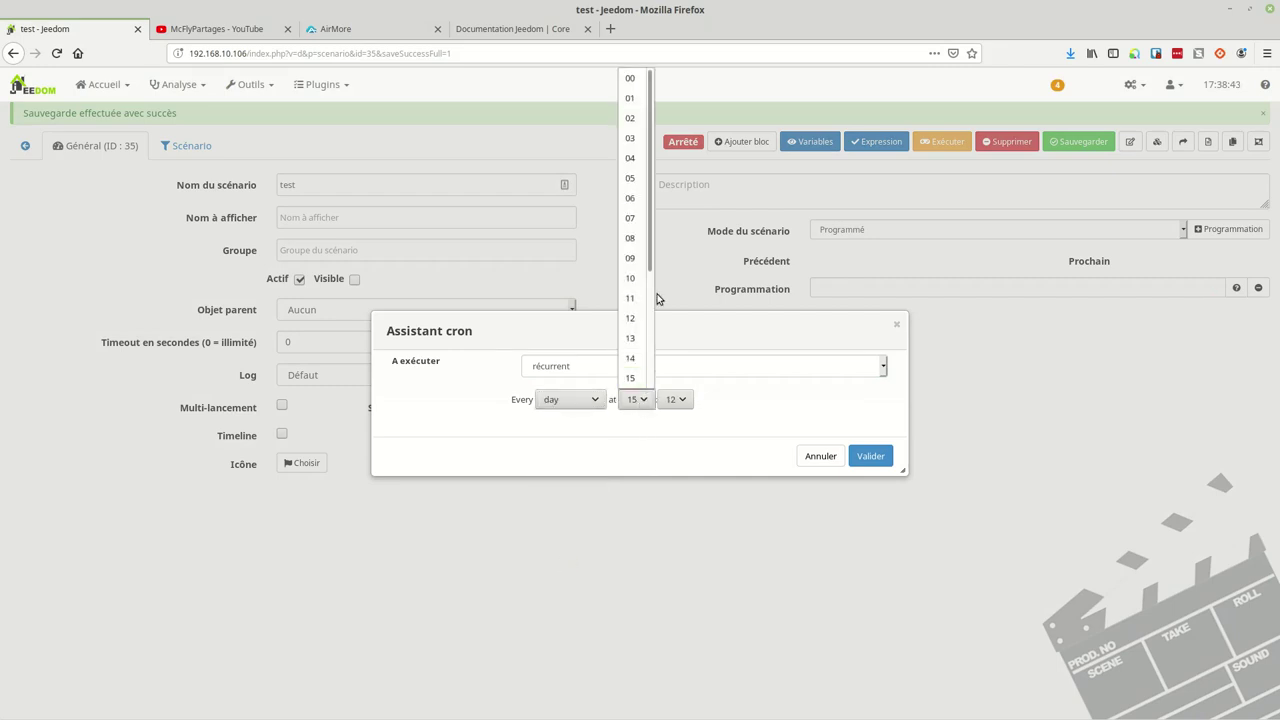
click(630, 238)
click(676, 399)
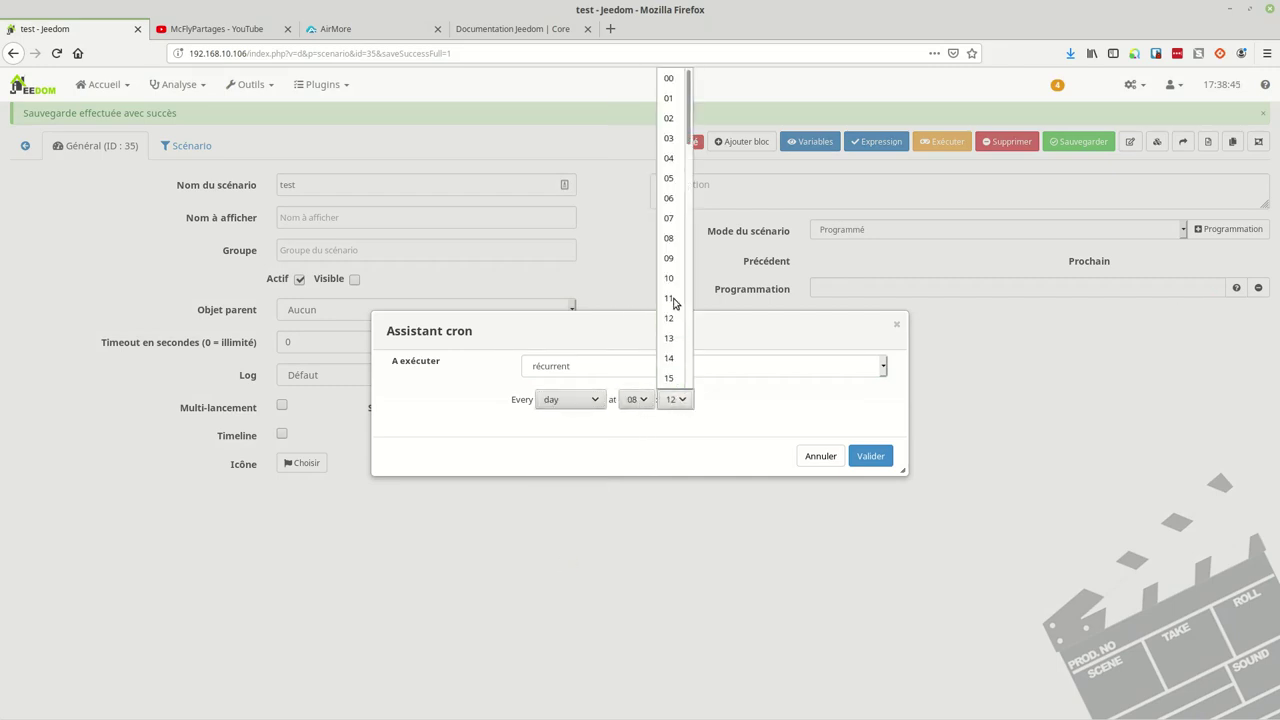
click(669, 78)
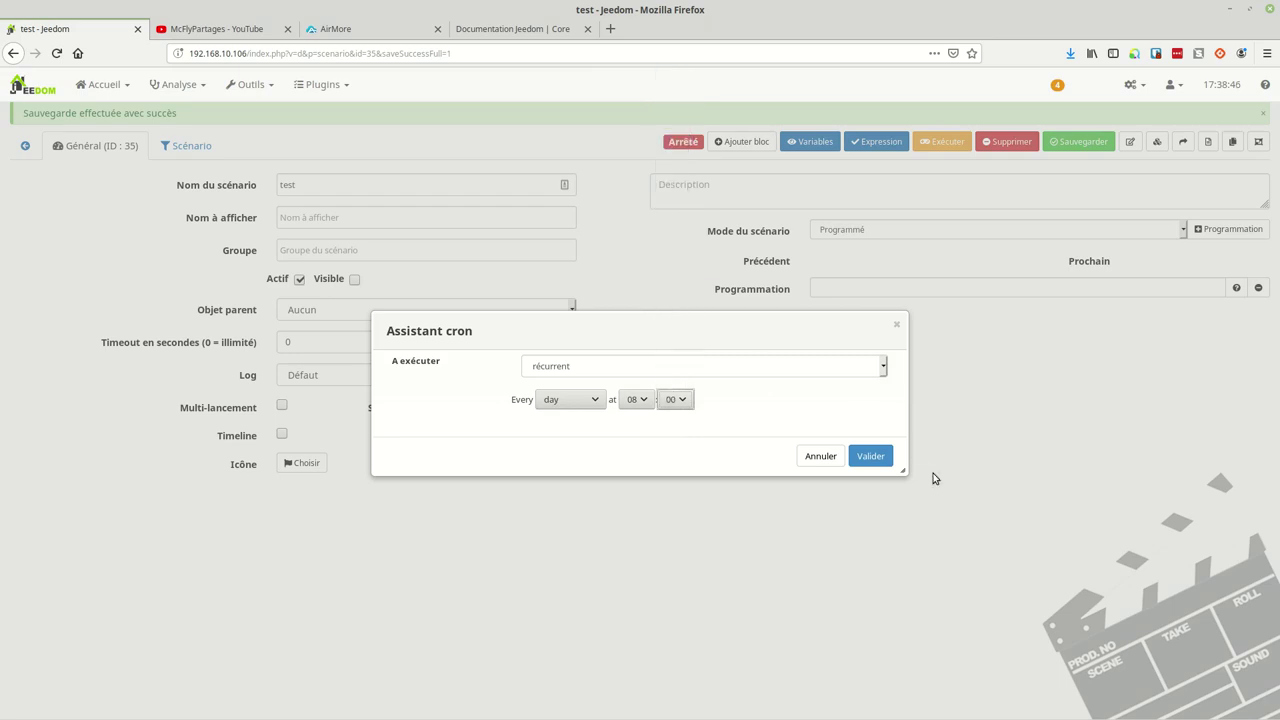
click(871, 457)
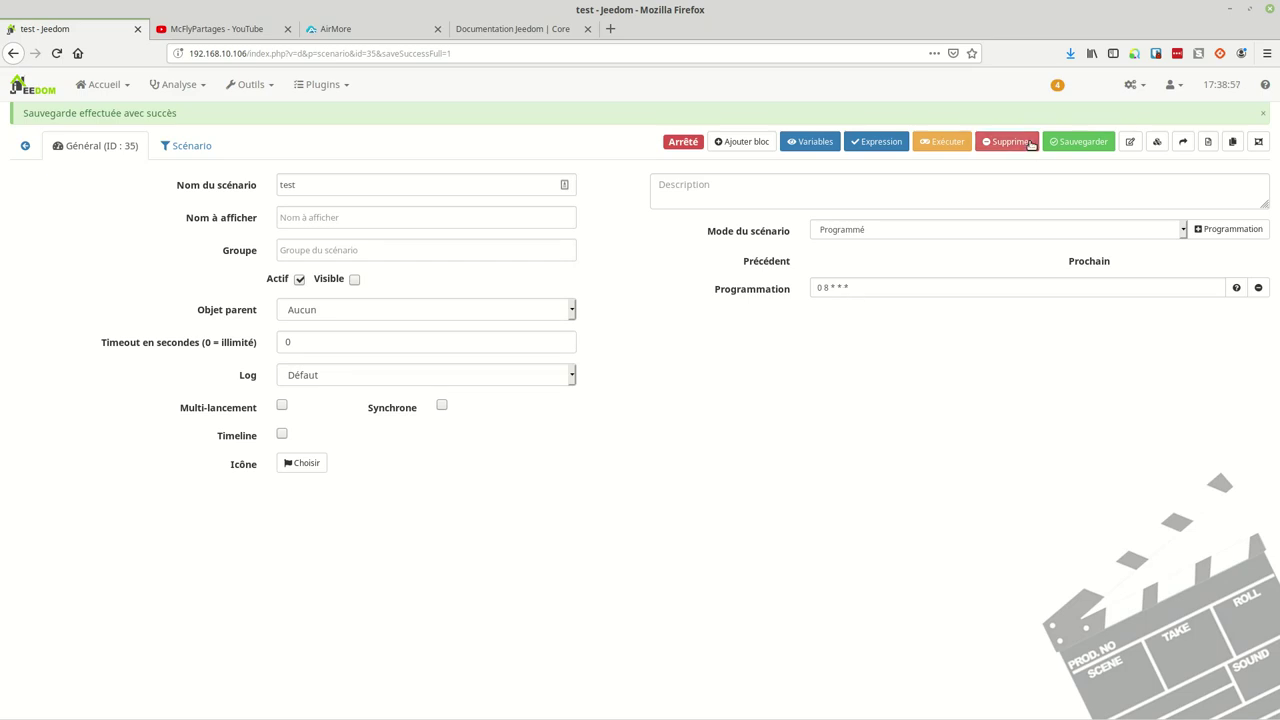
click(1062, 141)
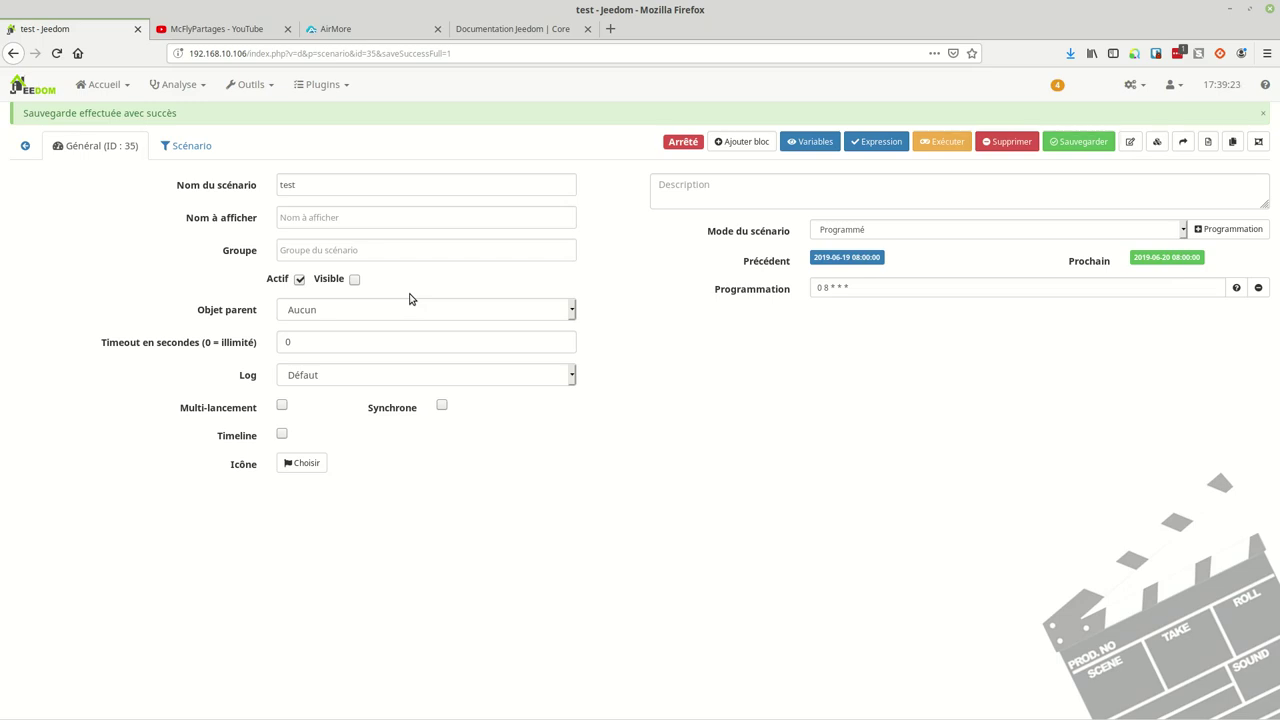
Add a SI/ALORS block to the test scenario and activate its empty condition field
click(192, 146)
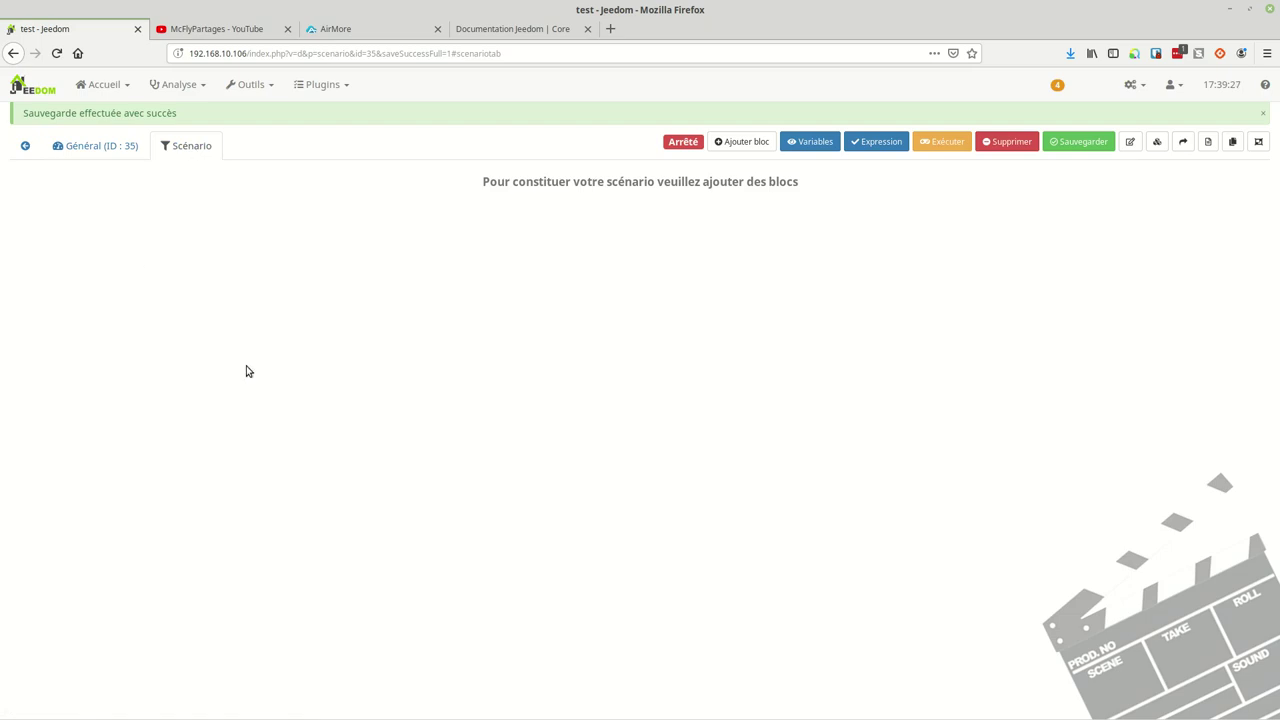
click(749, 143)
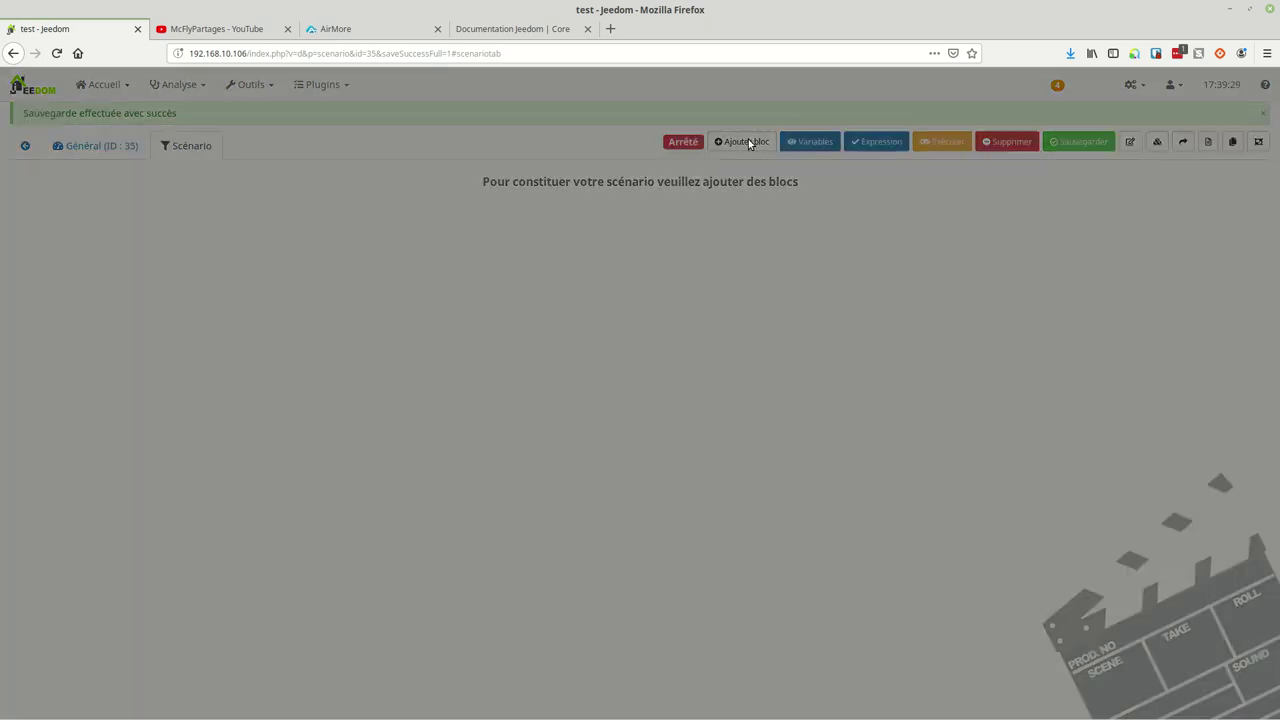
click(794, 287)
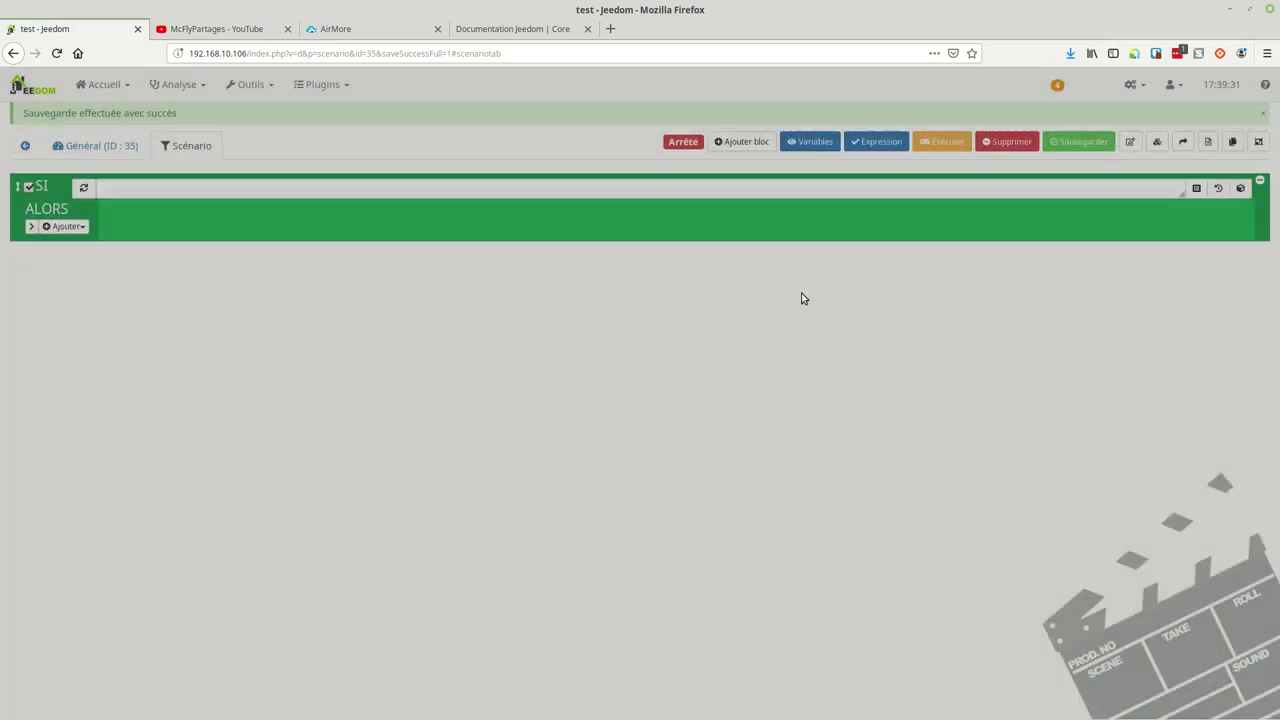
click(255, 187)
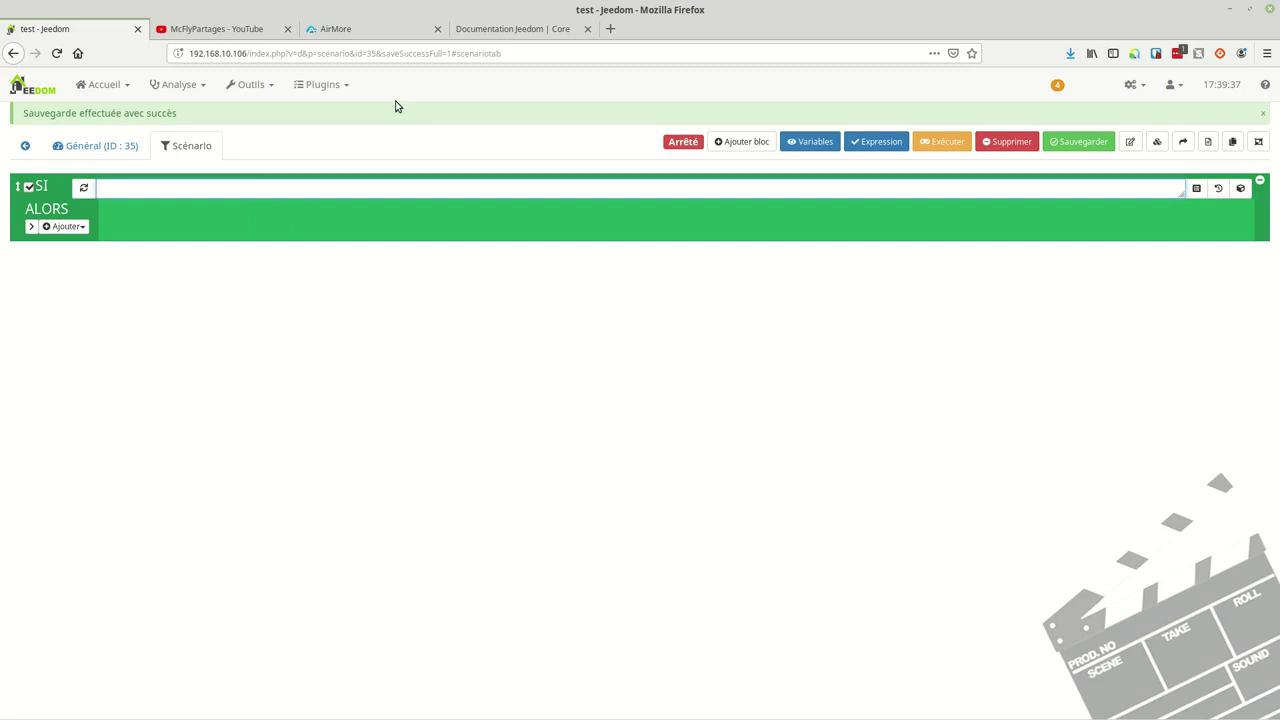
Examine the Jeedom scenario documentation on triggers, comparison operators, condition links and the available tags, including #sjour#
click(514, 33)
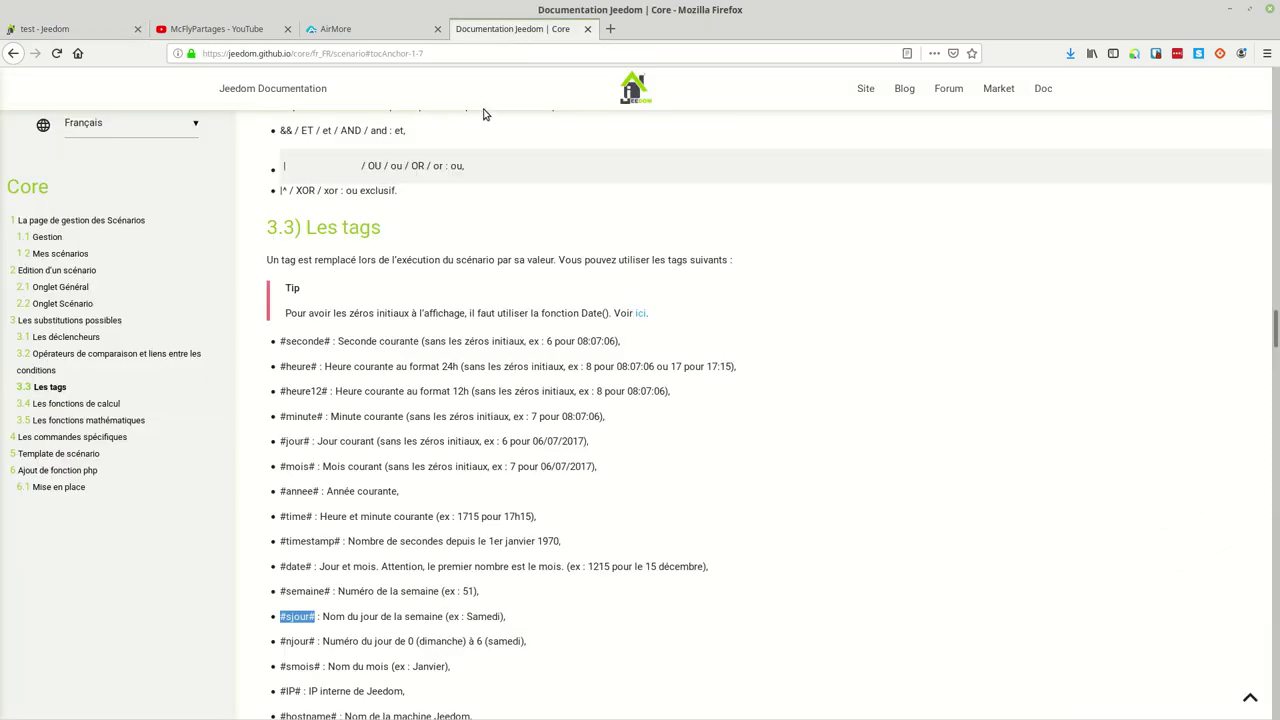
scroll(384, 362, up, 9)
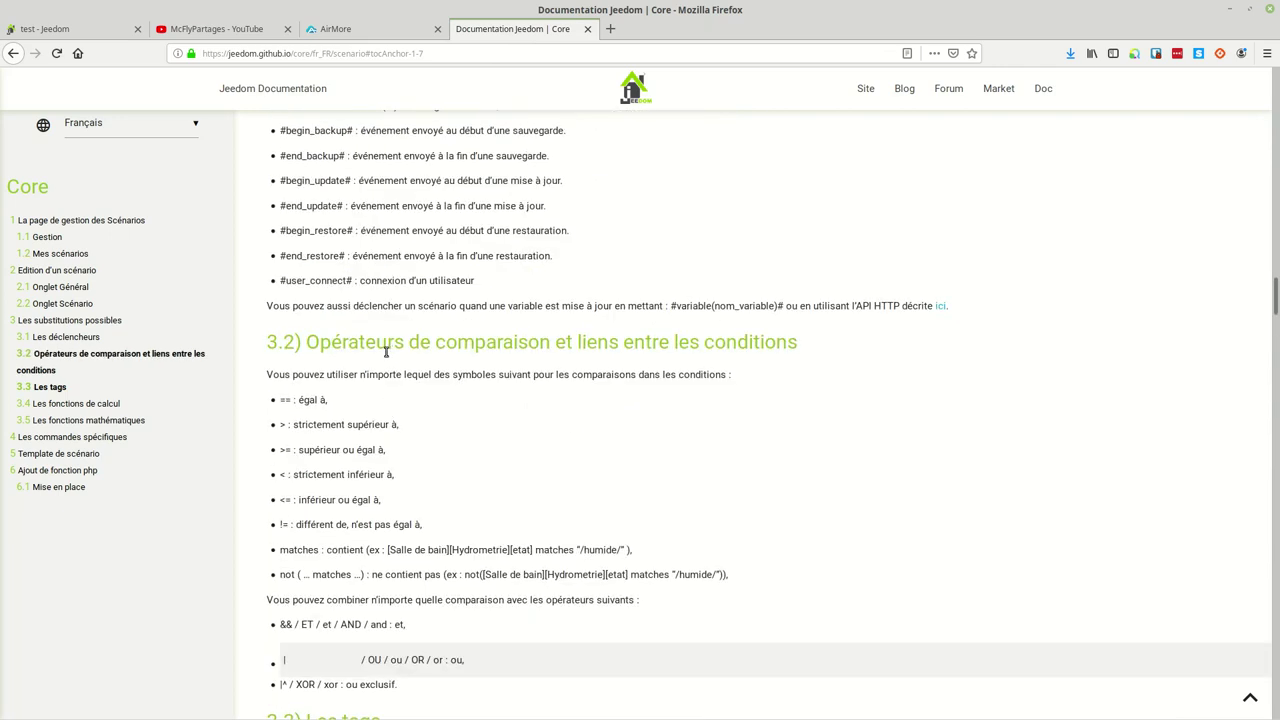
scroll(468, 340, up, 3)
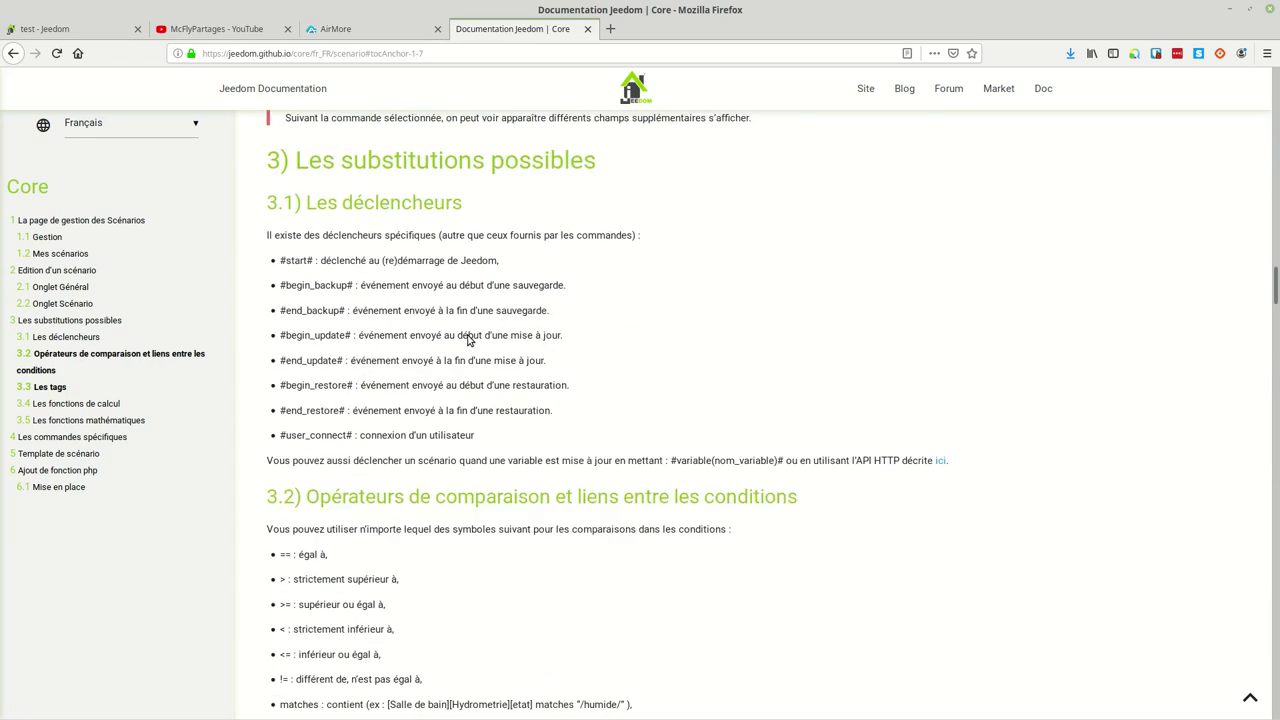
scroll(468, 340, up, 1)
scroll(371, 363, down, 3)
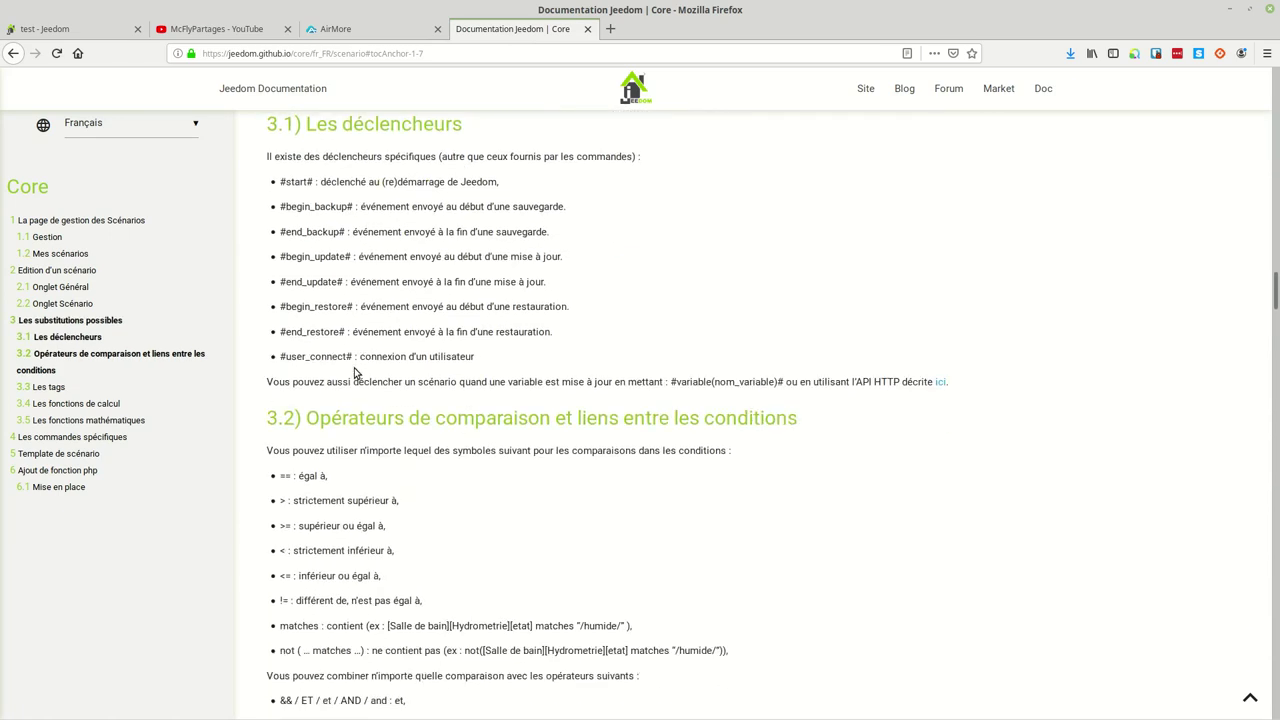
scroll(384, 444, down, 1)
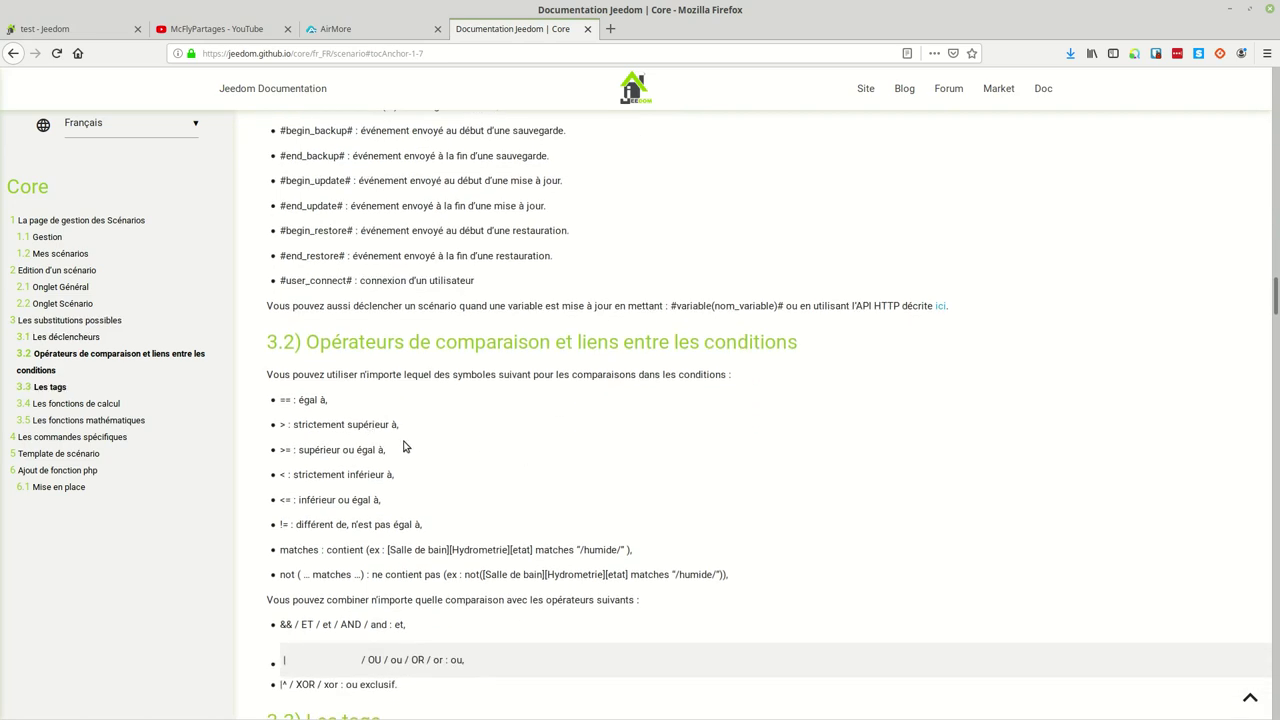
scroll(408, 448, down, 1)
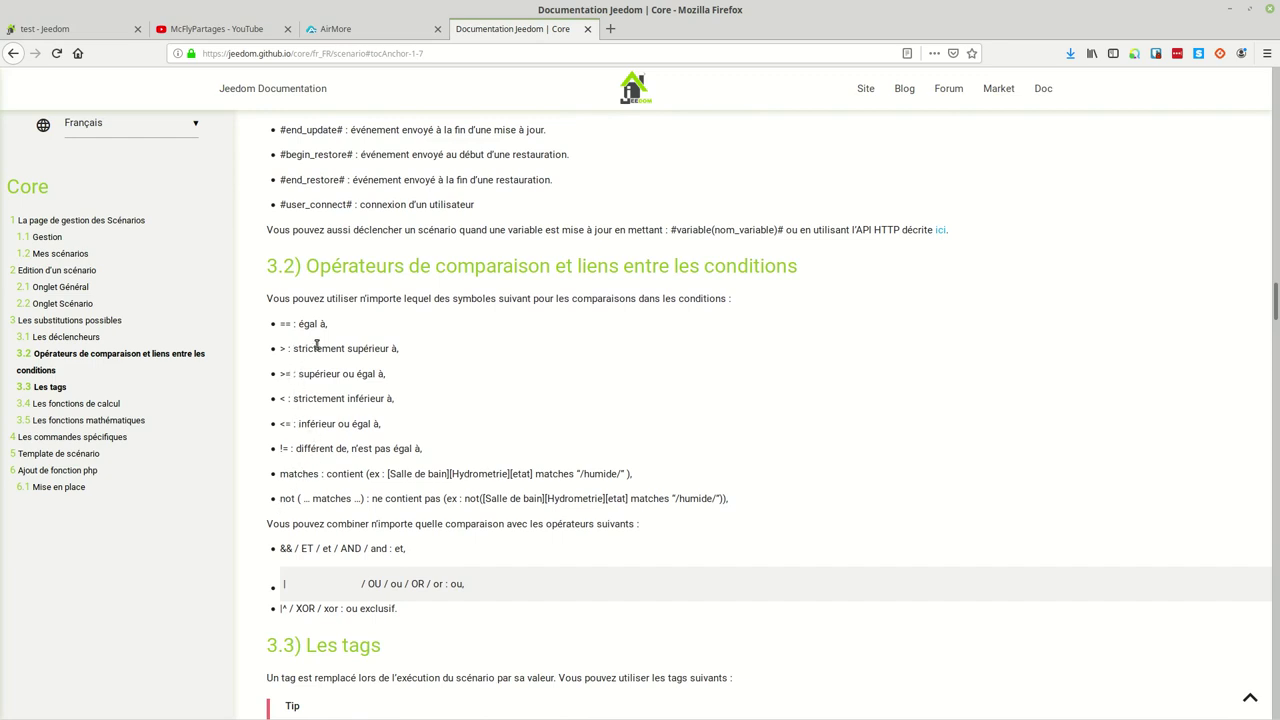
scroll(392, 522, down, 1)
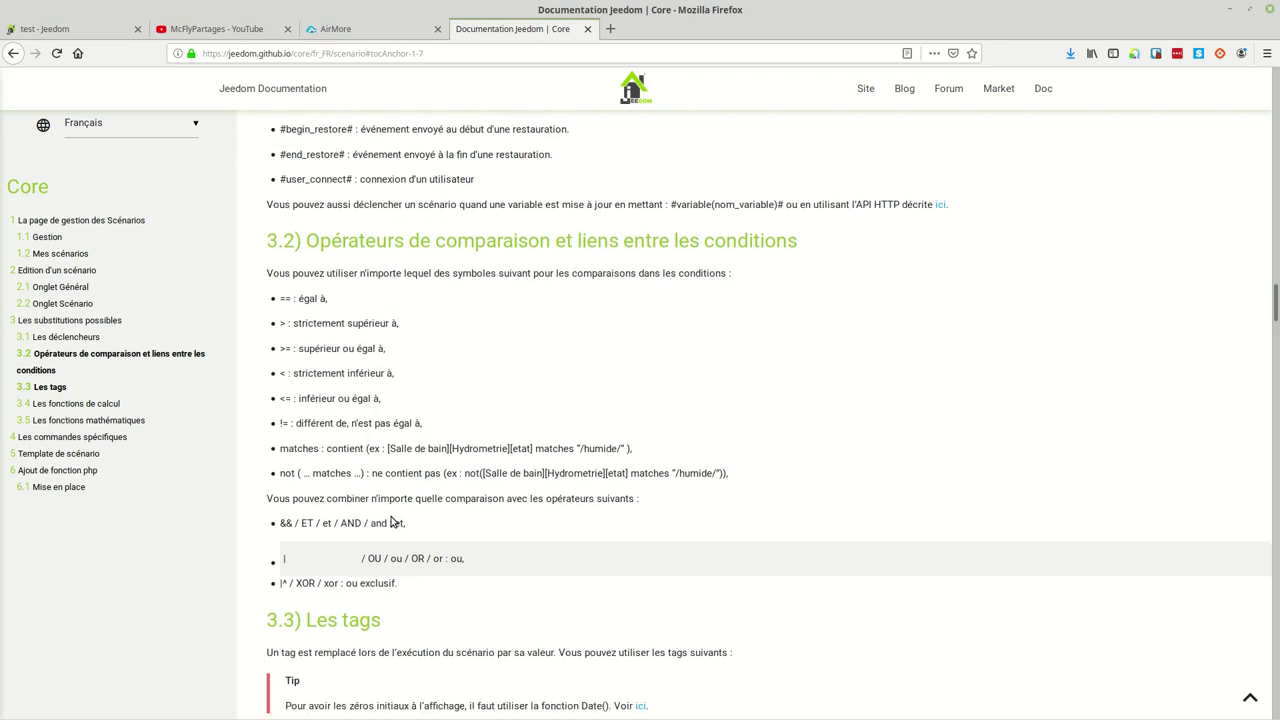
scroll(392, 522, down, 4)
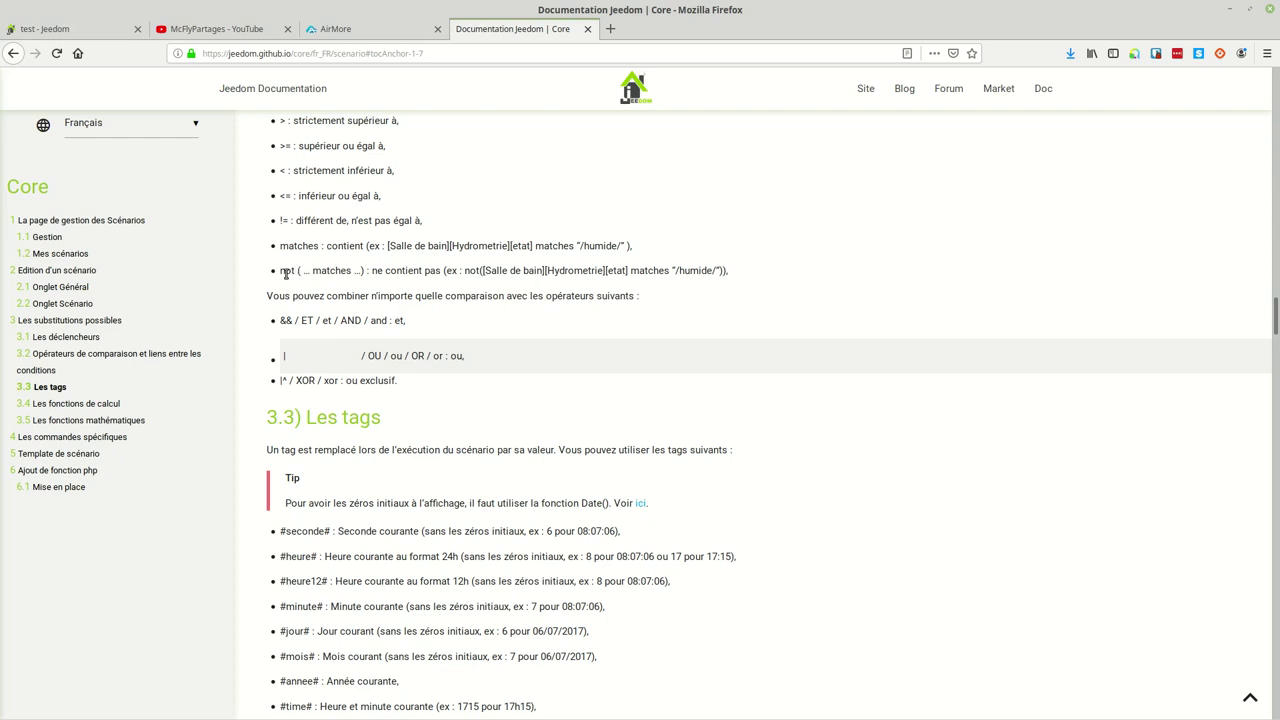
scroll(295, 375, down, 3)
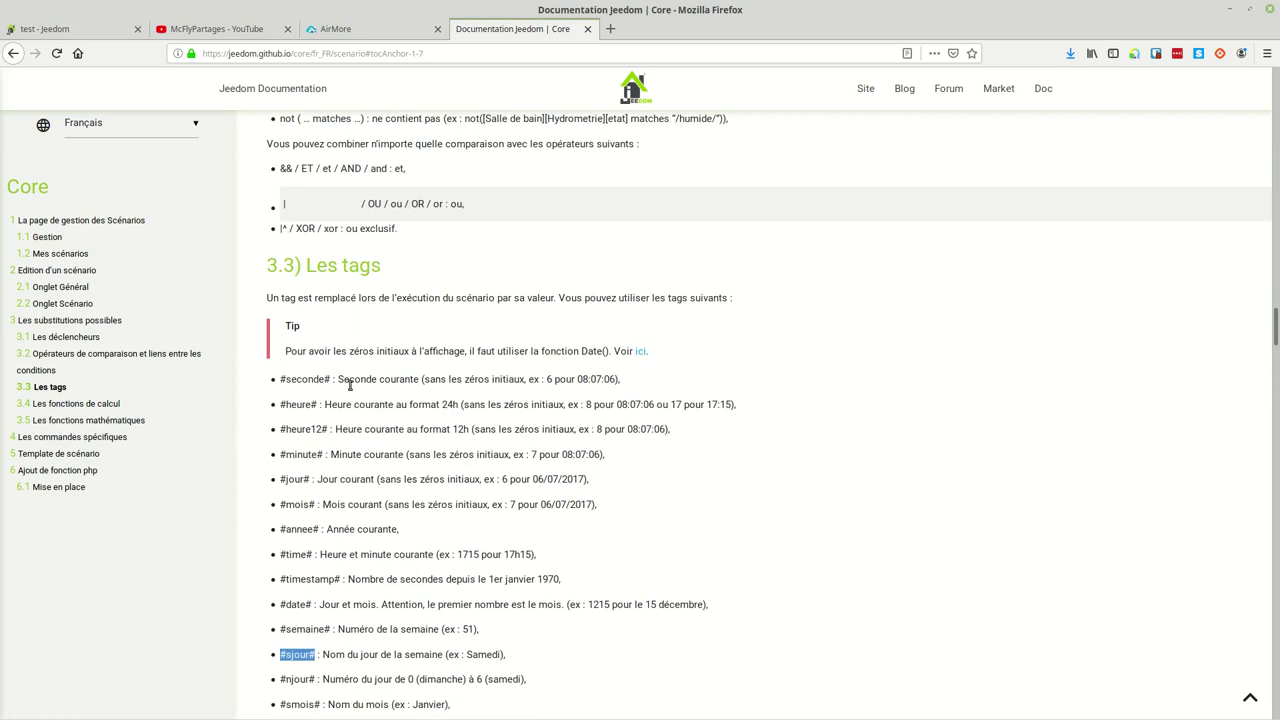
scroll(348, 390, down, 3)
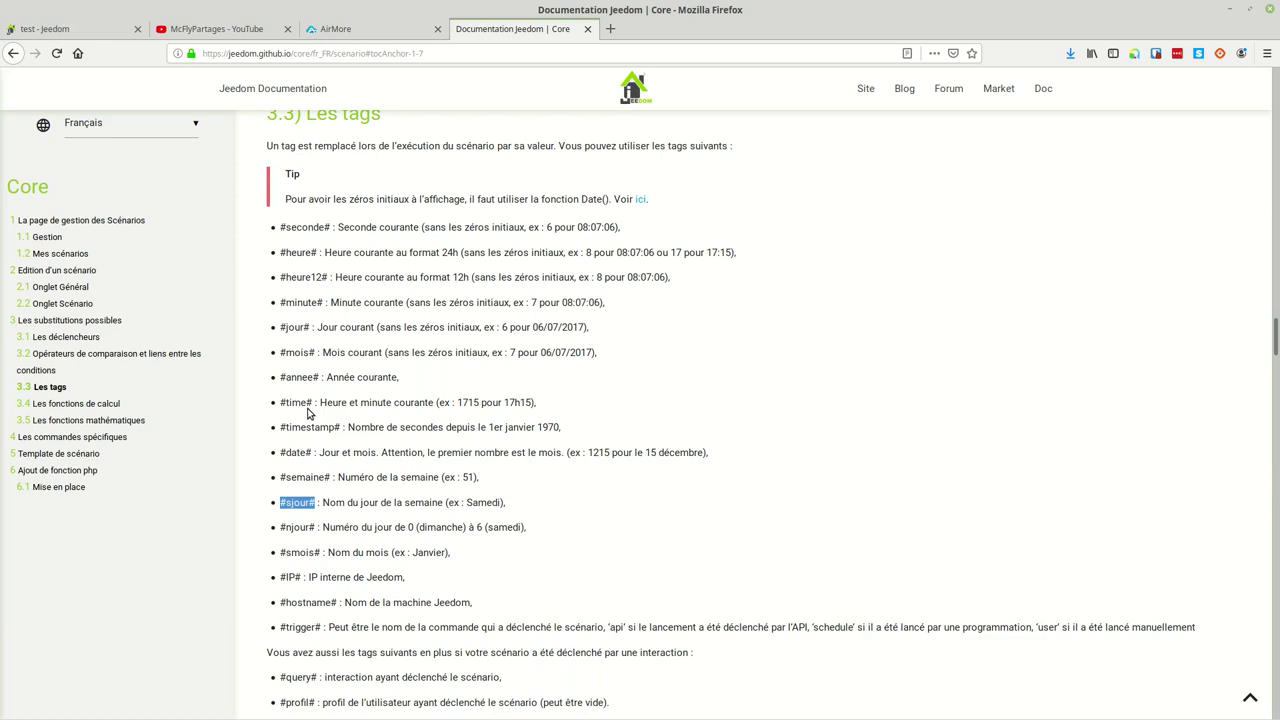
Return to the test scenario and enter the SI condition #sjour# not in ["samedi","dimanche"]
click(47, 30)
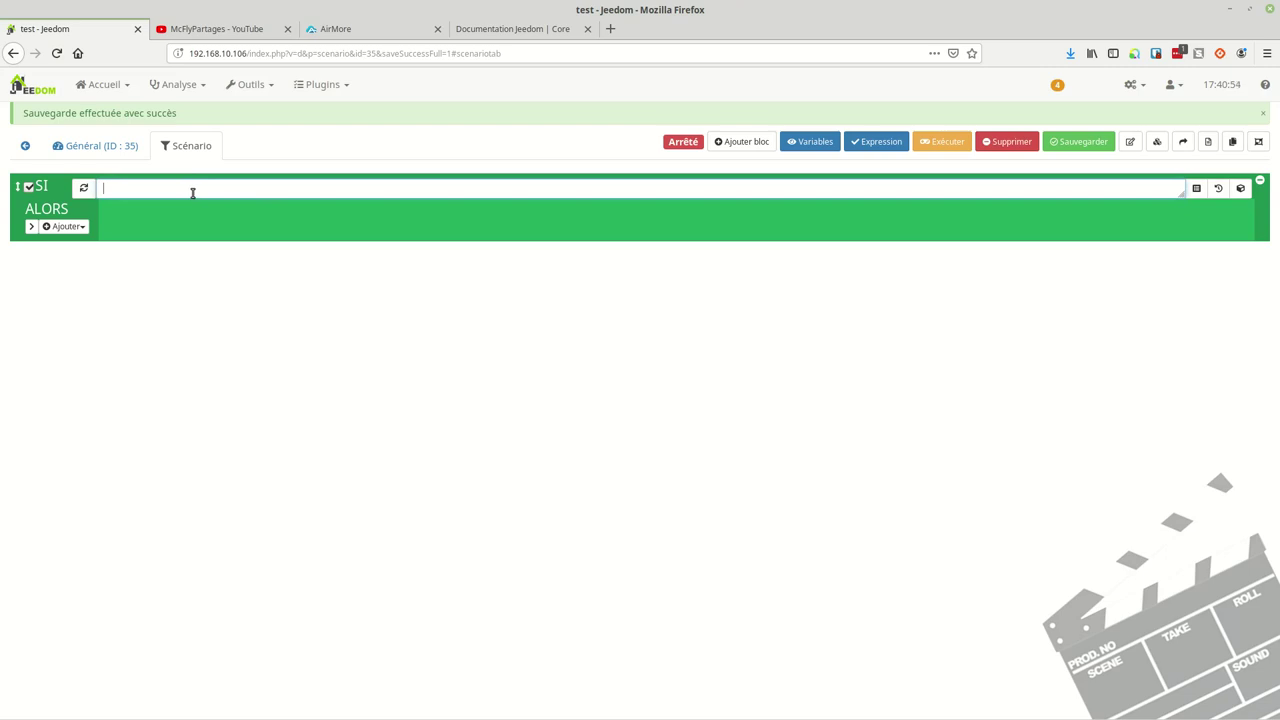
text(#s)
text(jour)
text(#)
text( not)
text( in)
text(["")
text(,"")
text(samedi)
double_click(200, 188)
key(Right)
text(dimanche)
click(195, 189)
Add an ALORS action using the Protocoles object, Gateway Xiaomi equipment and Jouer un son avec volume command
click(63, 226)
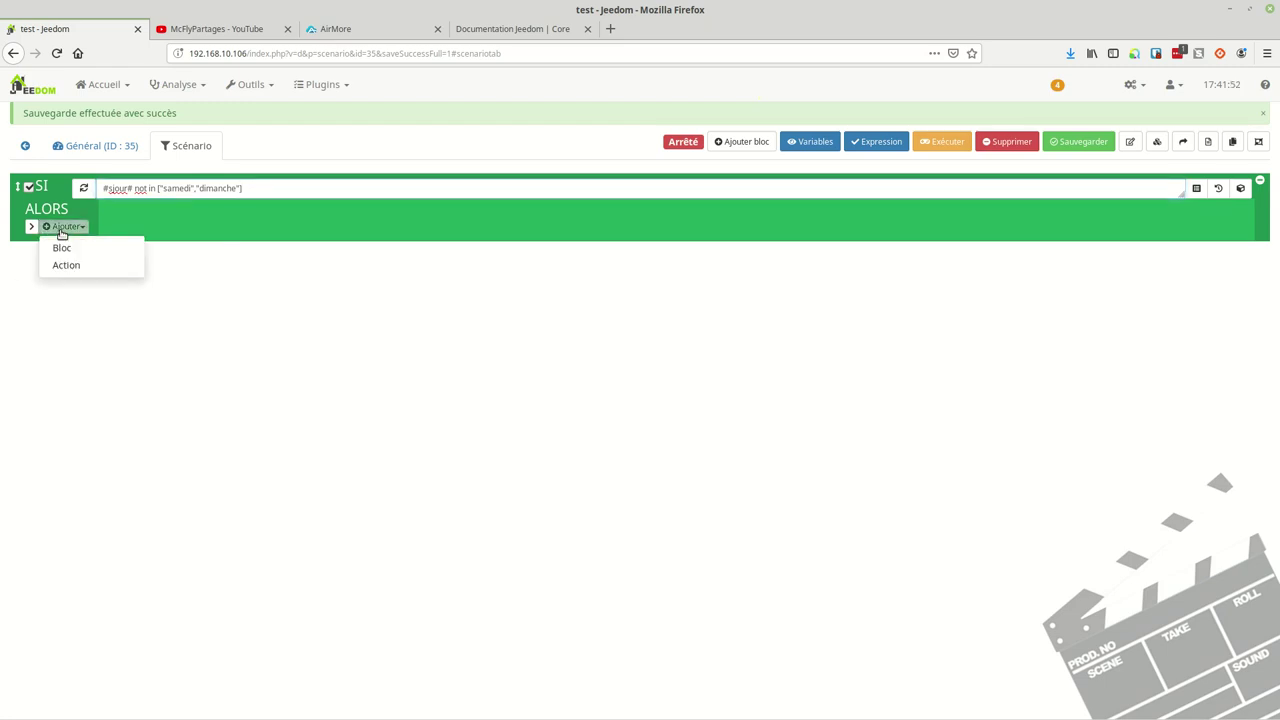
click(66, 265)
click(563, 214)
click(482, 391)
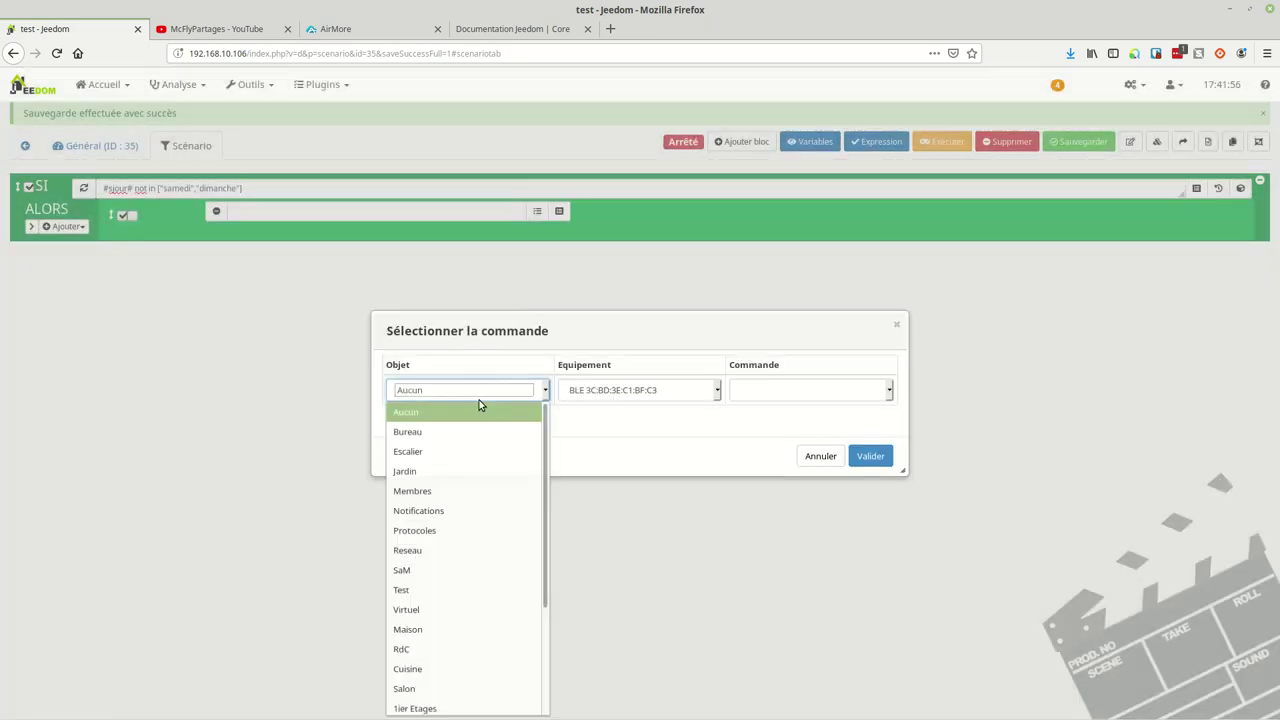
click(437, 532)
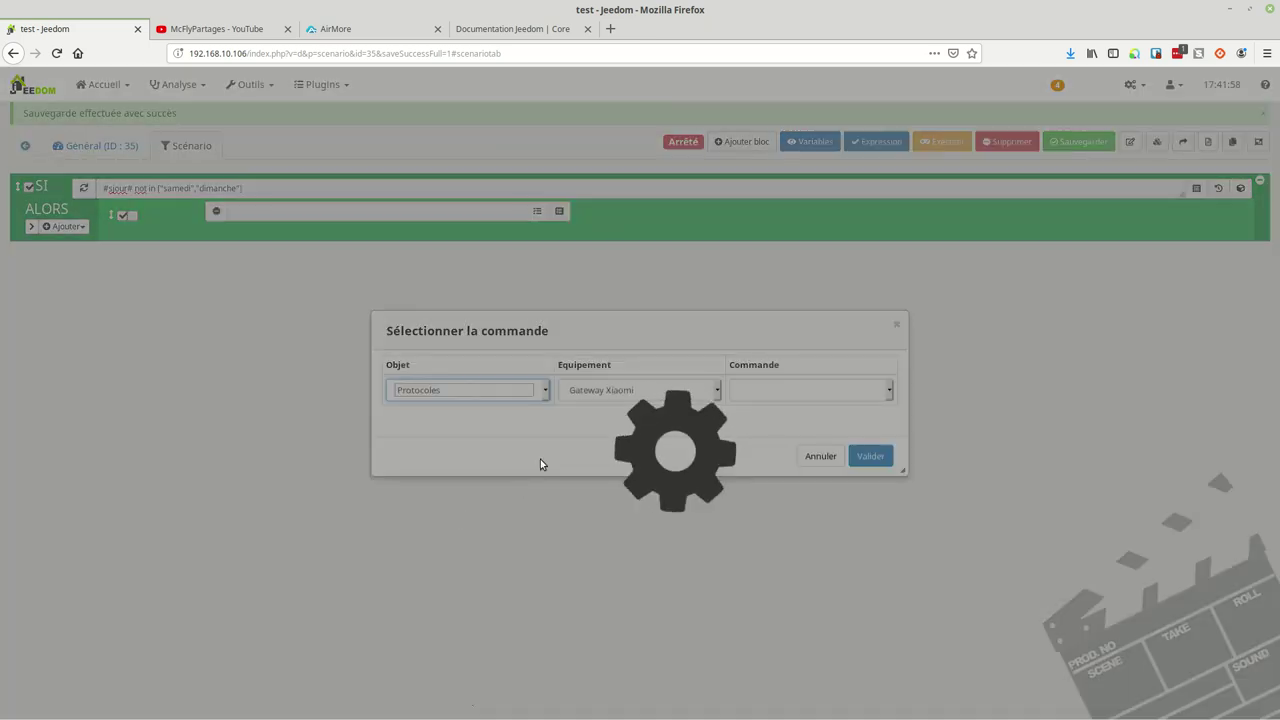
click(788, 396)
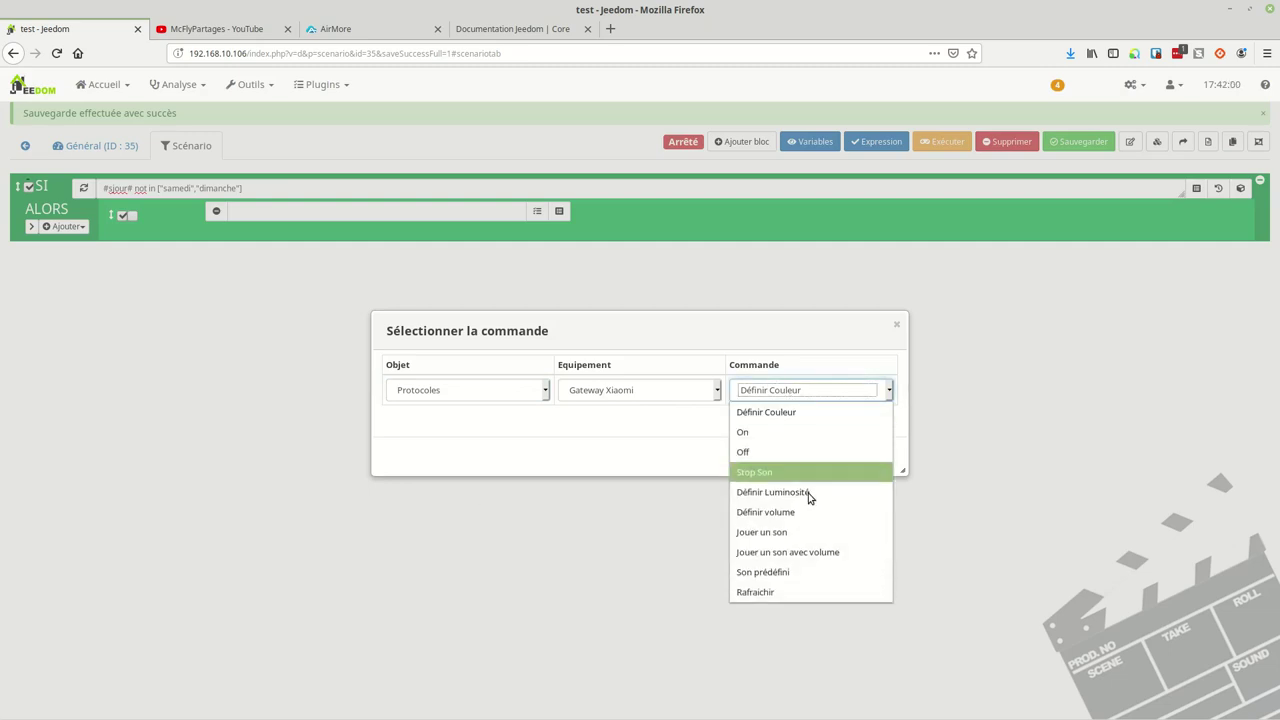
click(804, 553)
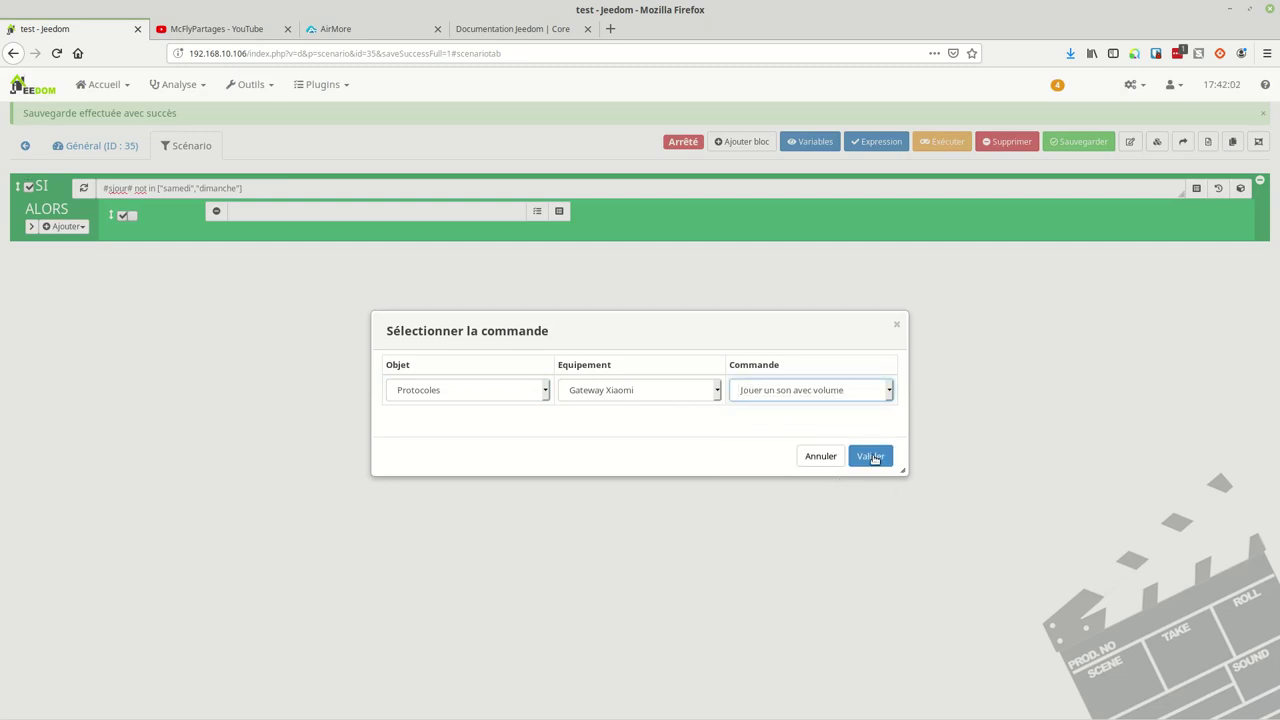
click(873, 455)
Set the ALORS action's sound ID to 1 and its volume to 100
click(708, 215)
text(1)
key(Tab)
text(100)
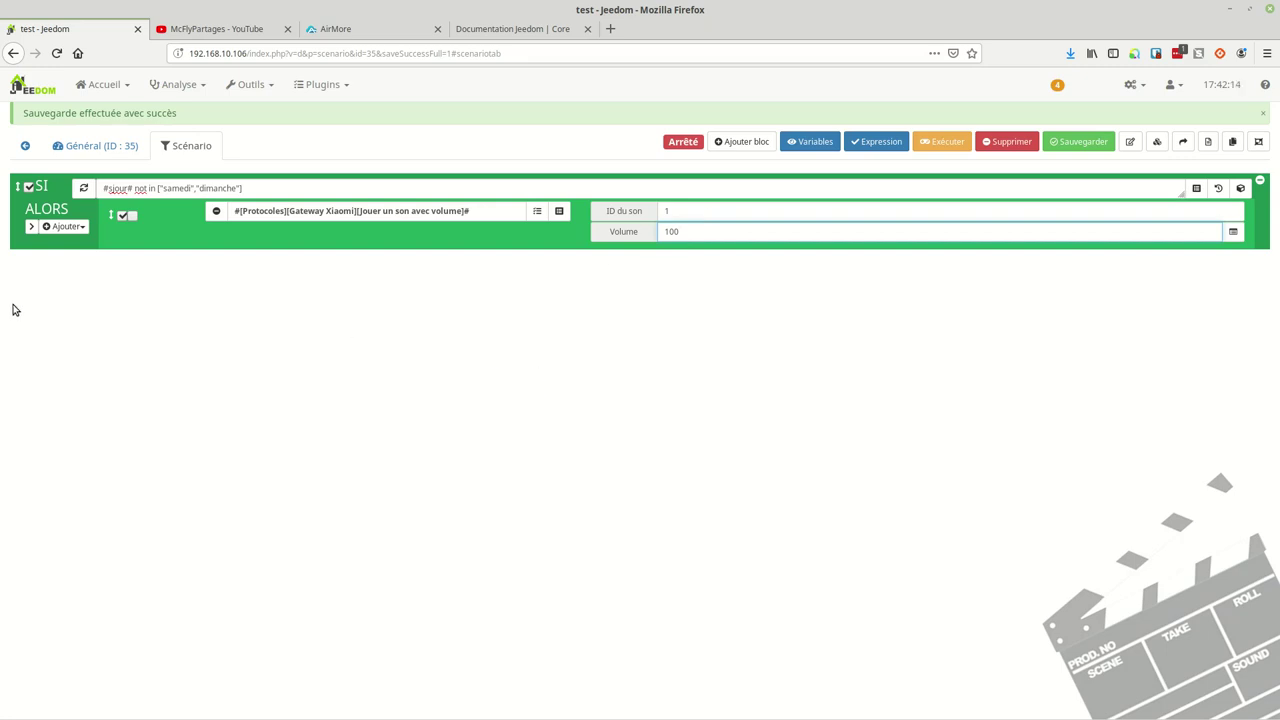
Expand the SINON branch and add an action that reuses the ALORS command #[Protocoles][Gateway Xiaomi][Jouer un son avec volume]#
click(32, 226)
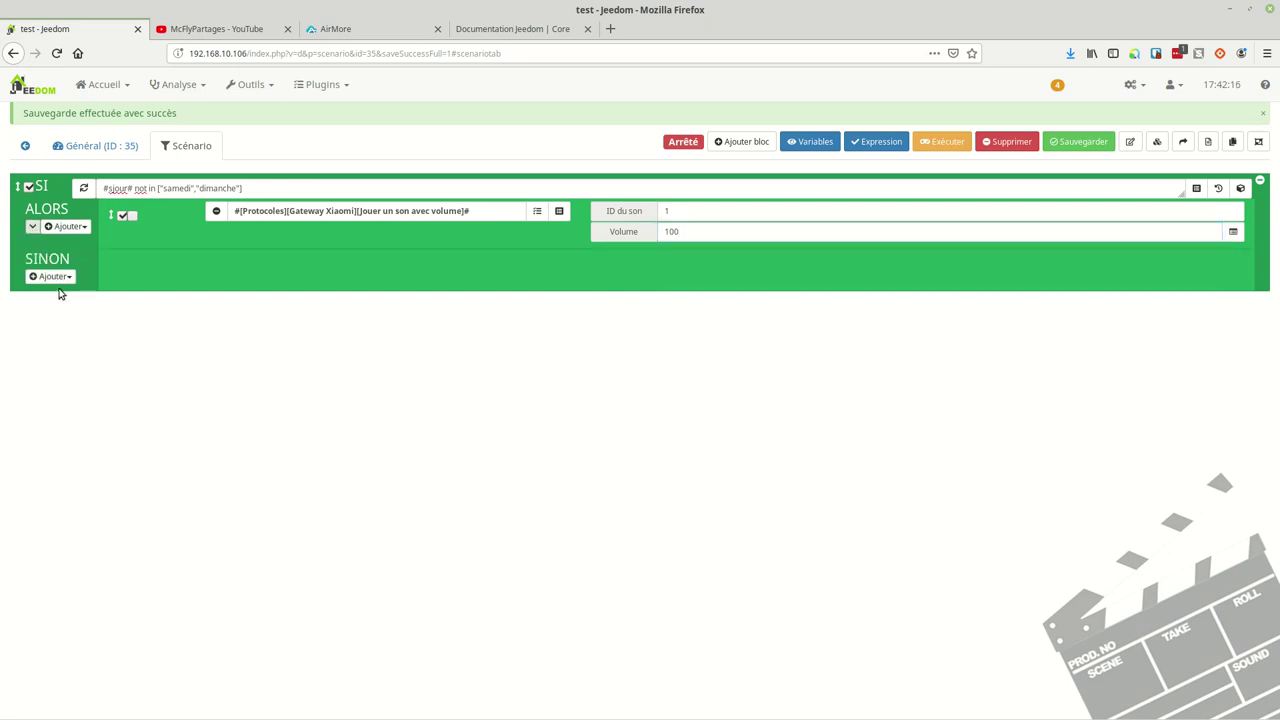
click(55, 277)
click(74, 316)
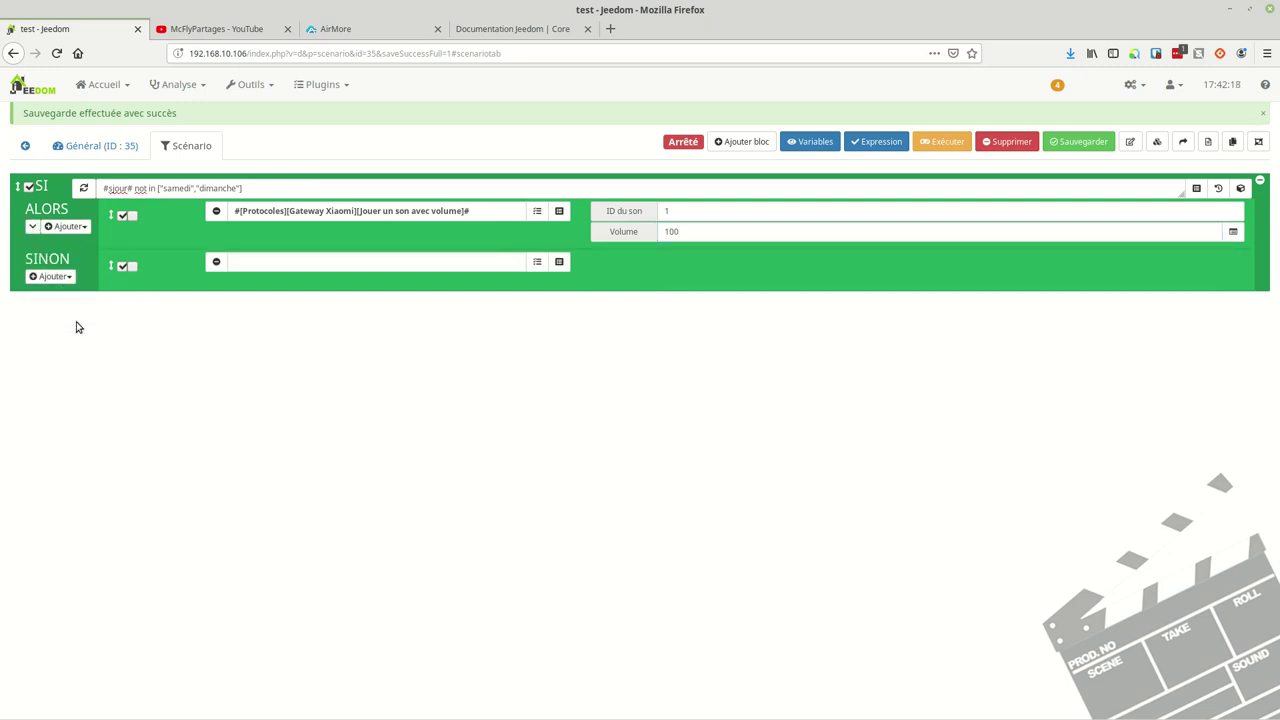
drag(472, 210, 161, 201)
key(ctrl+c)
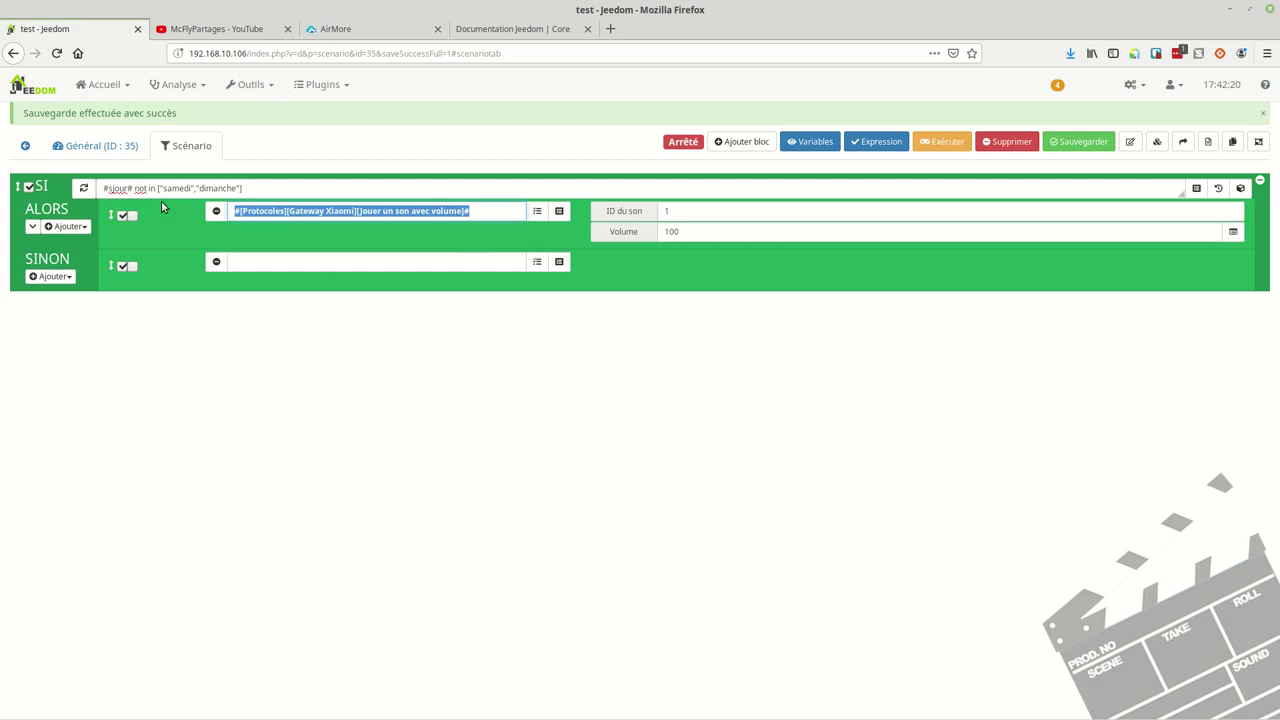
click(306, 263)
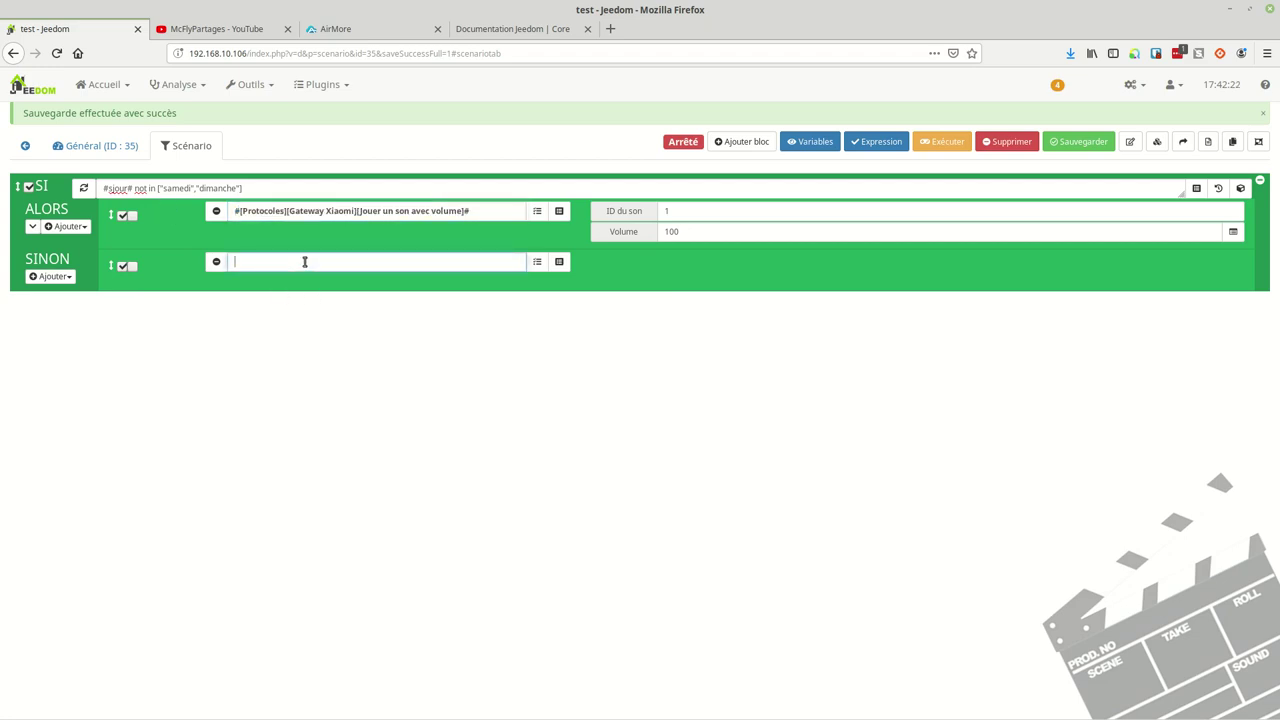
key(ctrl+v)
Set the SINON action's sound ID to 2 and its volume to 100
click(698, 270)
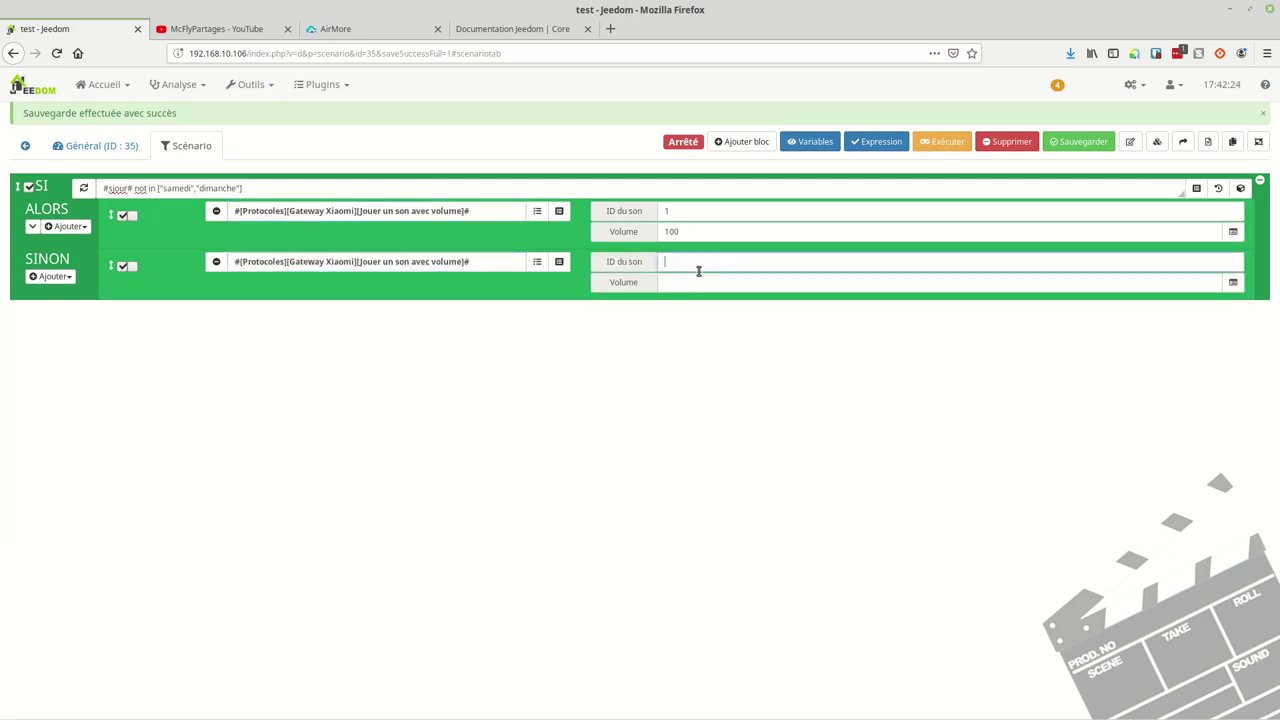
text(2)
key(Tab)
text(100)
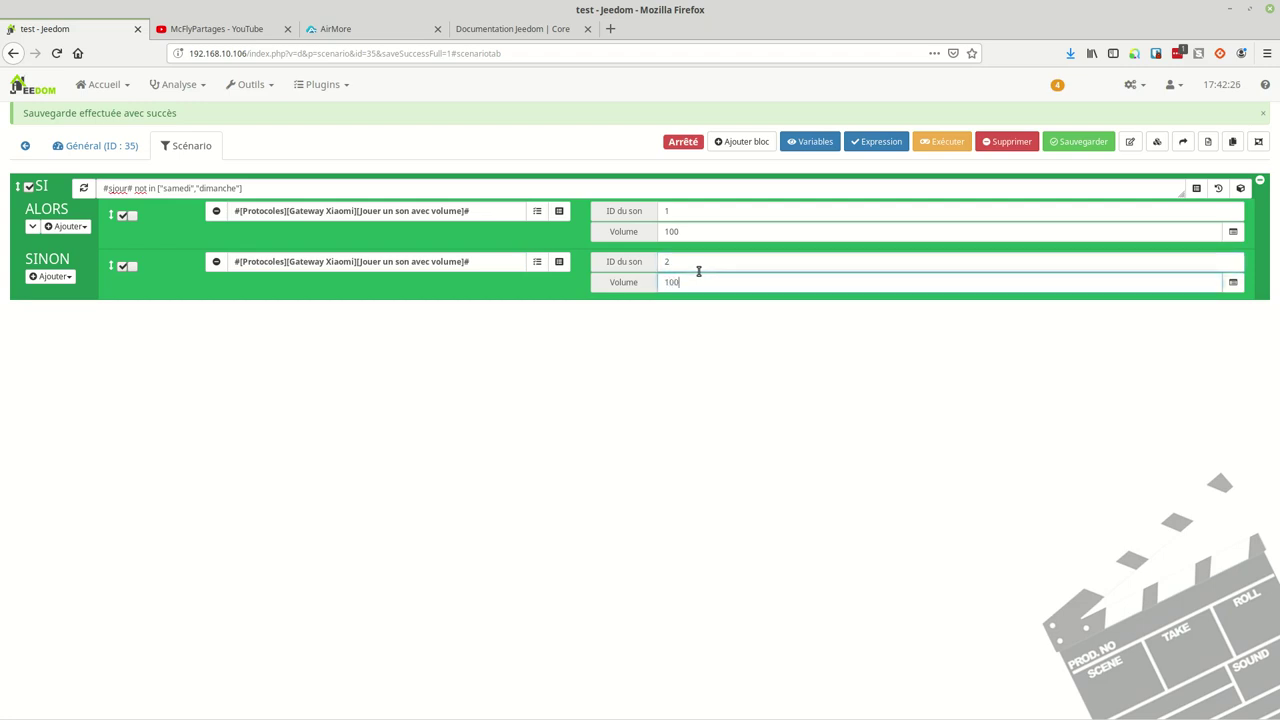
Save the scenario, check its general schedule settings and return to its blocks
click(1069, 141)
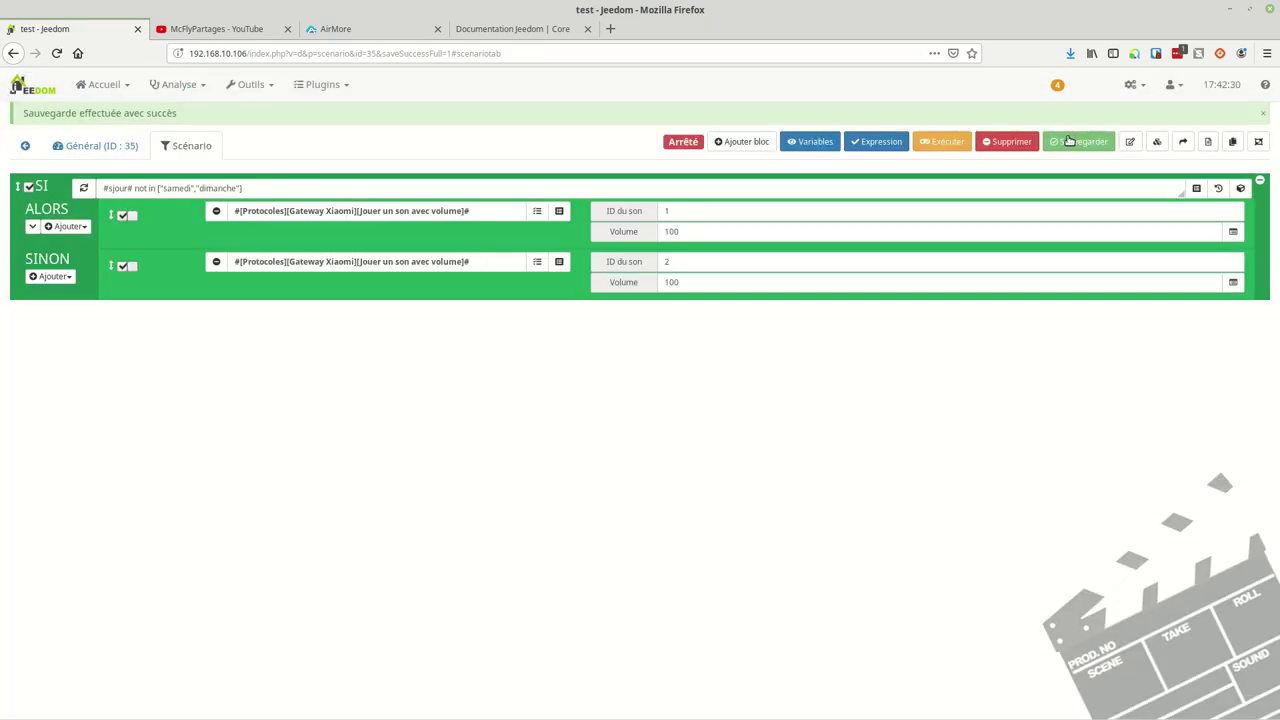
click(95, 145)
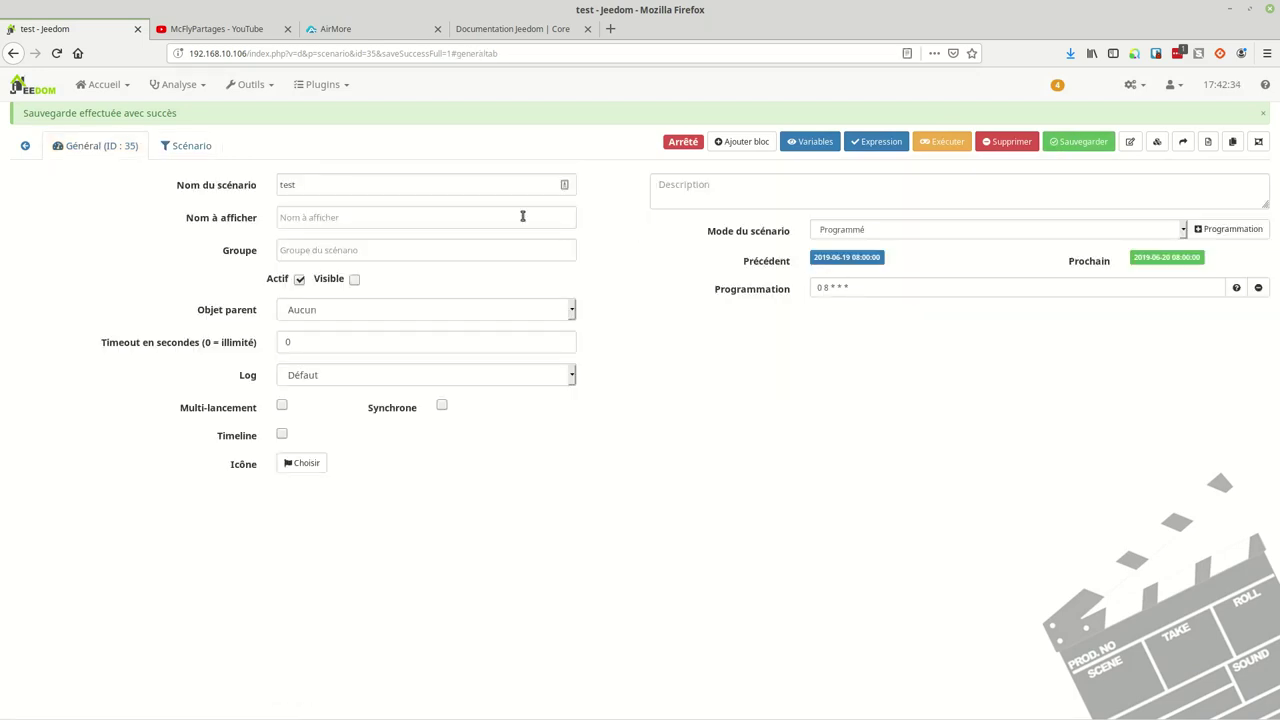
click(210, 146)
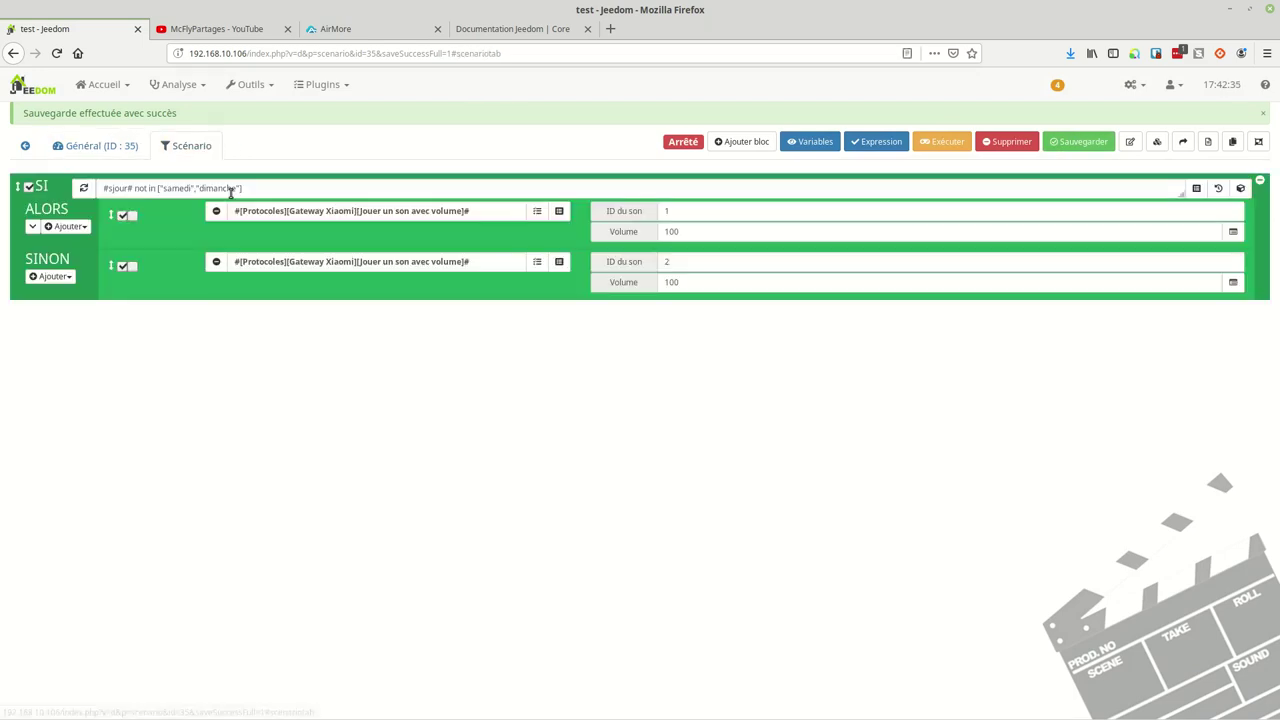
Open the scenario's execution log, shrink its window and place it below the SI block, and close it
click(1208, 141)
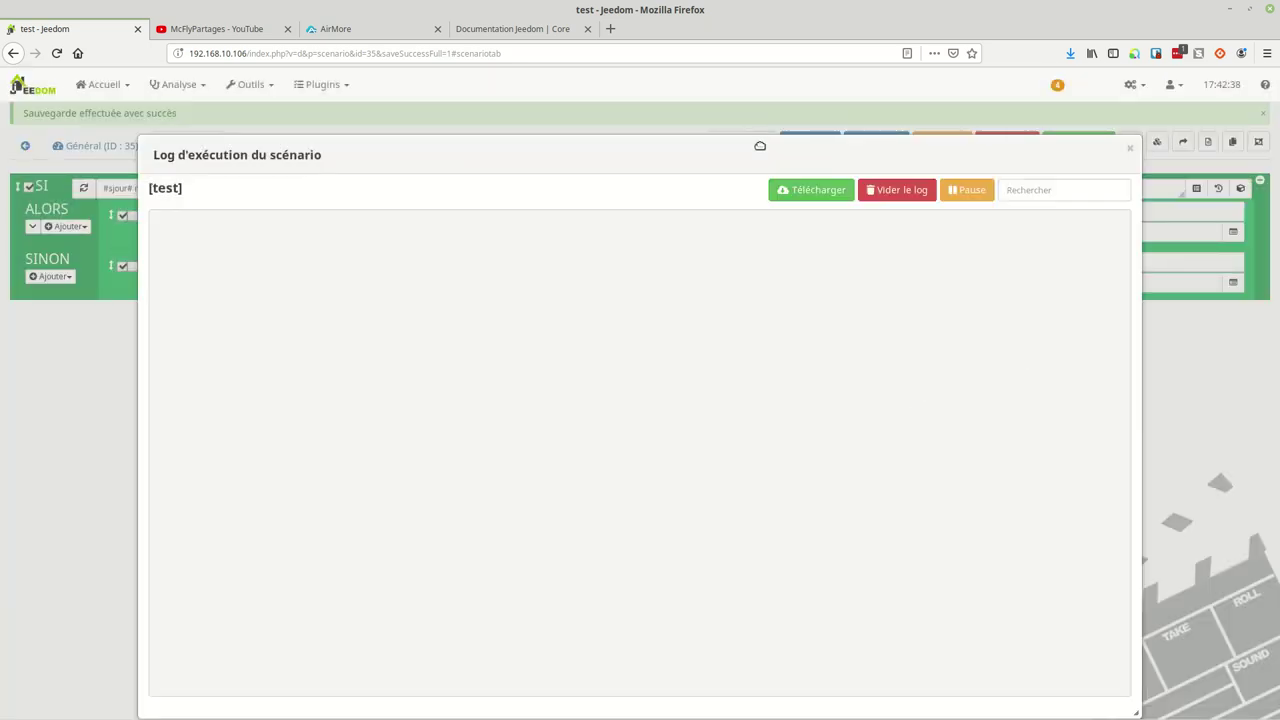
drag(1048, 151, 1042, 105)
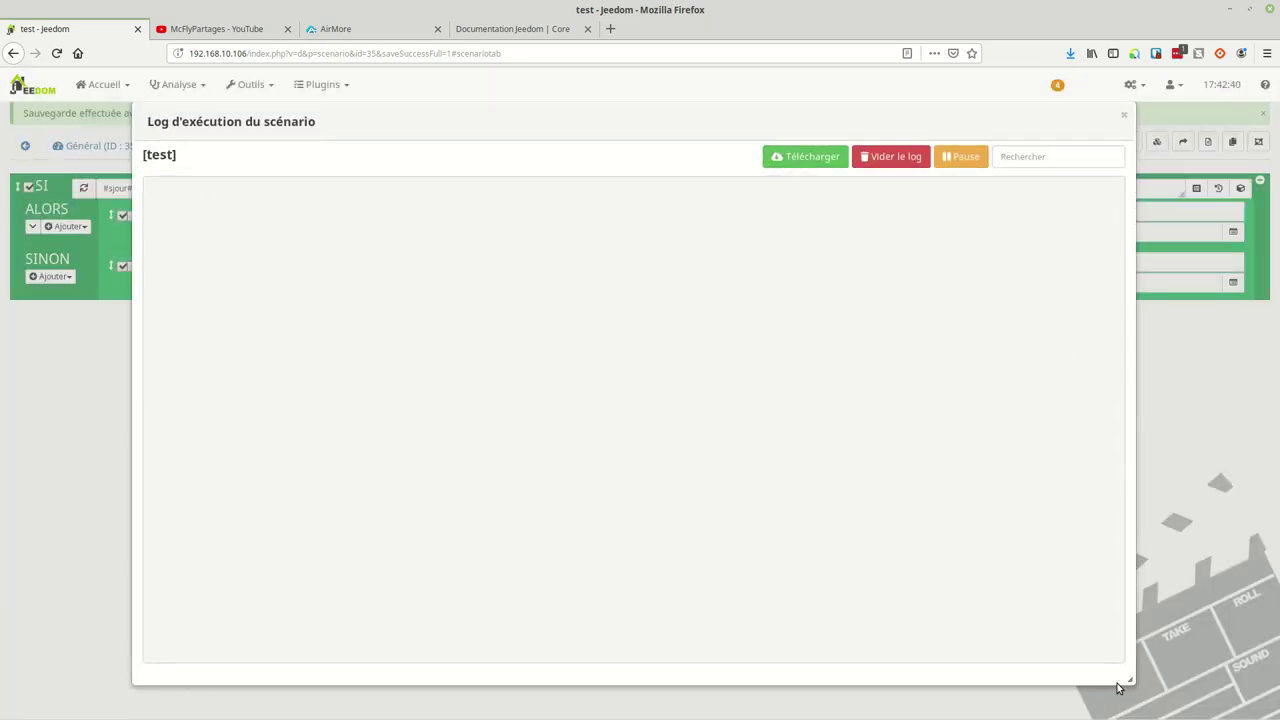
drag(1126, 676, 1103, 351)
drag(911, 117, 850, 393)
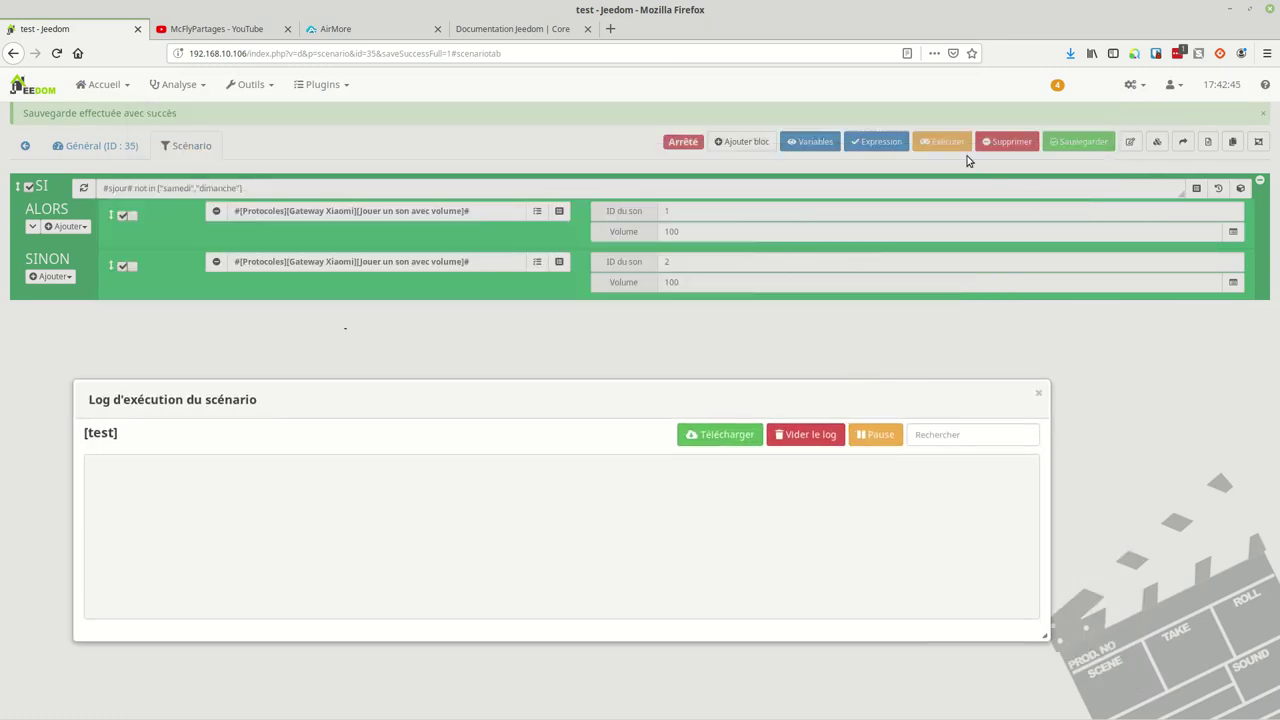
click(1038, 393)
Execute the test scenario manually and check its execution log, emptying the log before closing it
click(941, 146)
click(1209, 143)
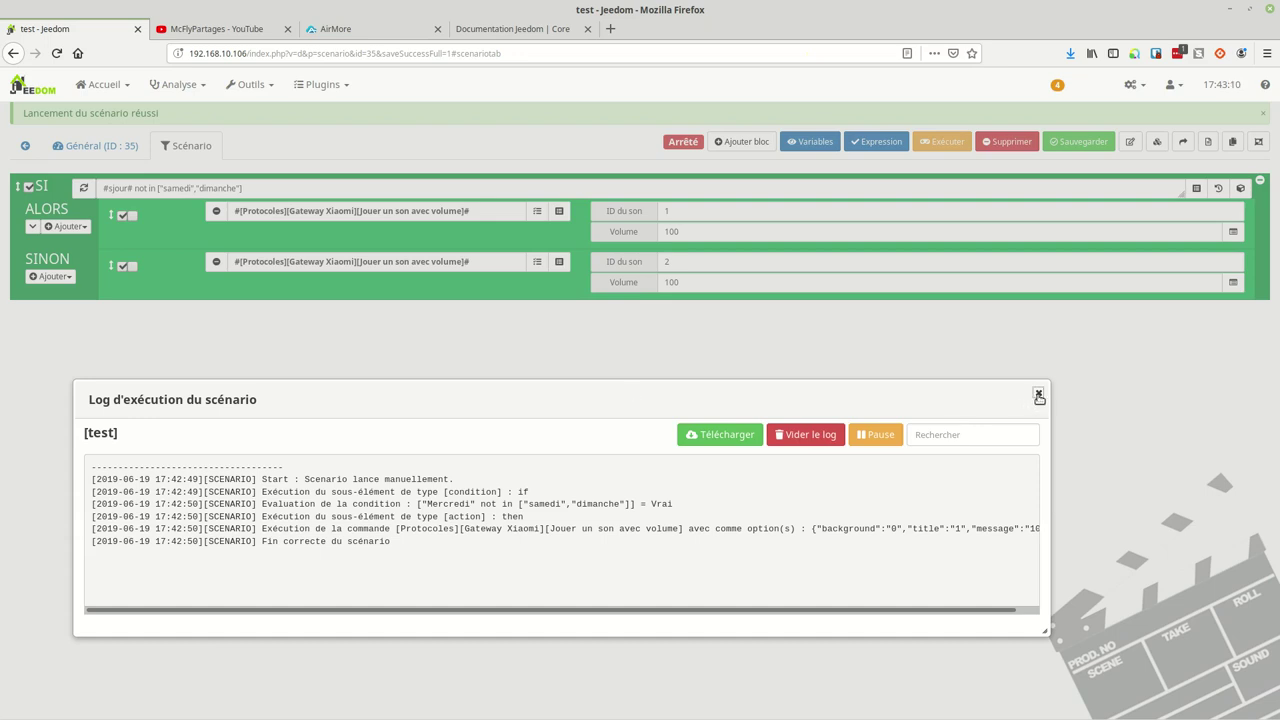
click(806, 434)
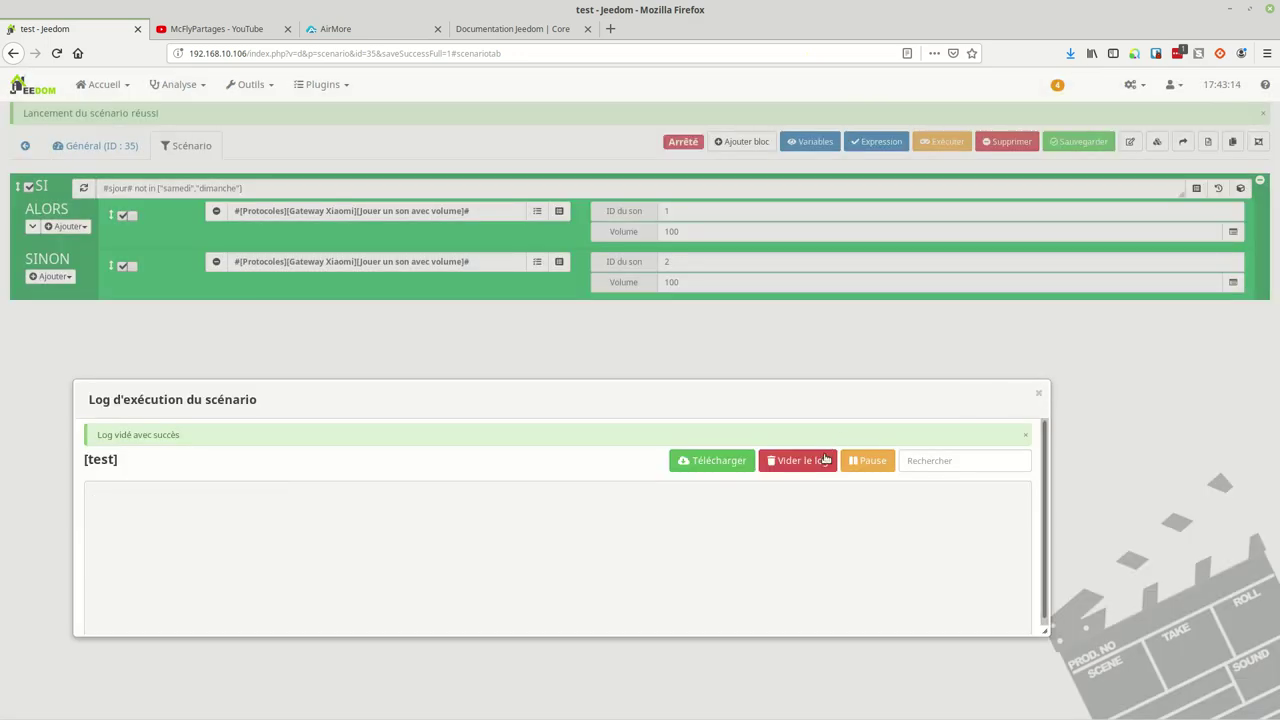
click(1039, 397)
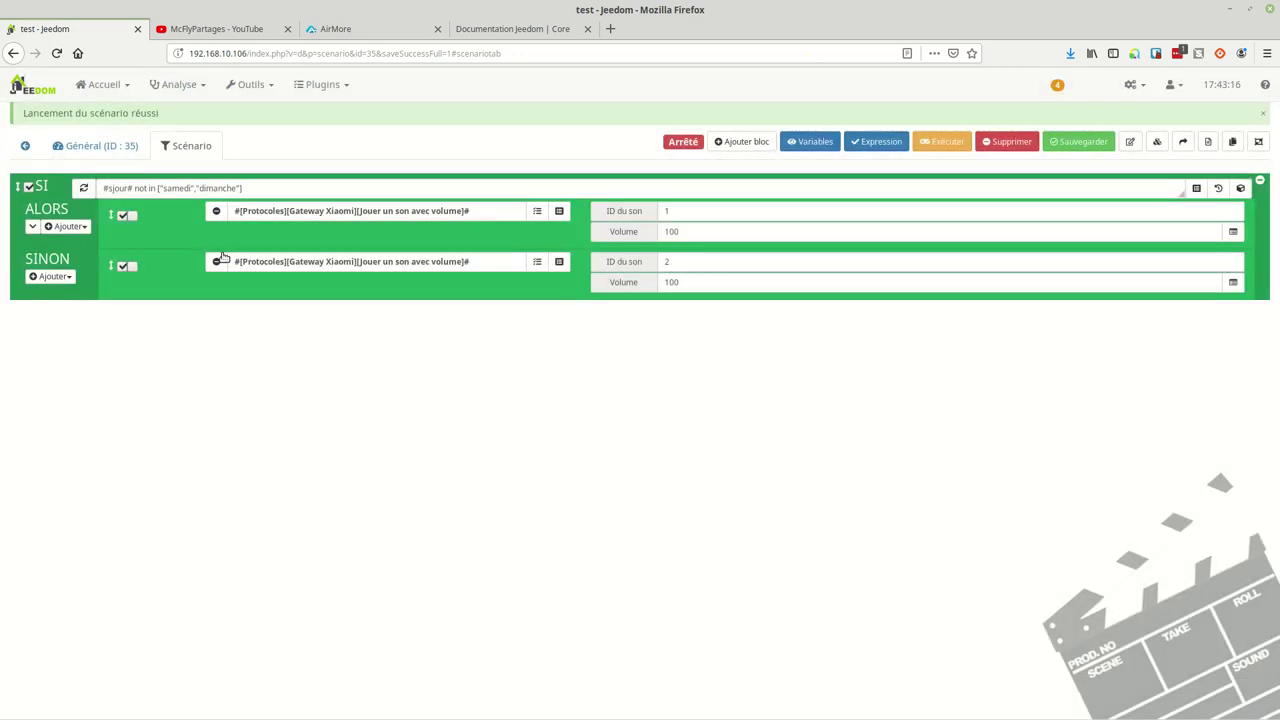
Replace samedi with Mercredi and remove dimanche from the SI condition's day list, and save the scenario
click(176, 188)
drag(163, 188, 192, 189)
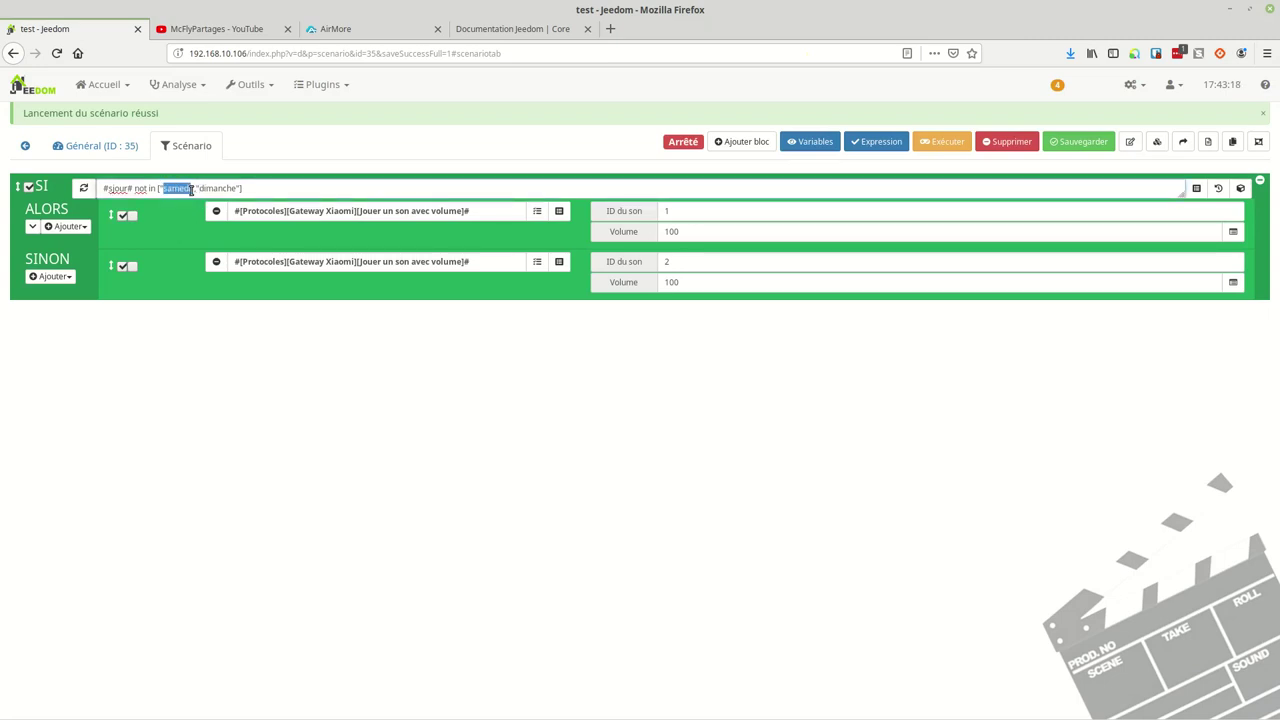
key(BackSpace)
text(Mercredi)
drag(201, 189, 246, 189)
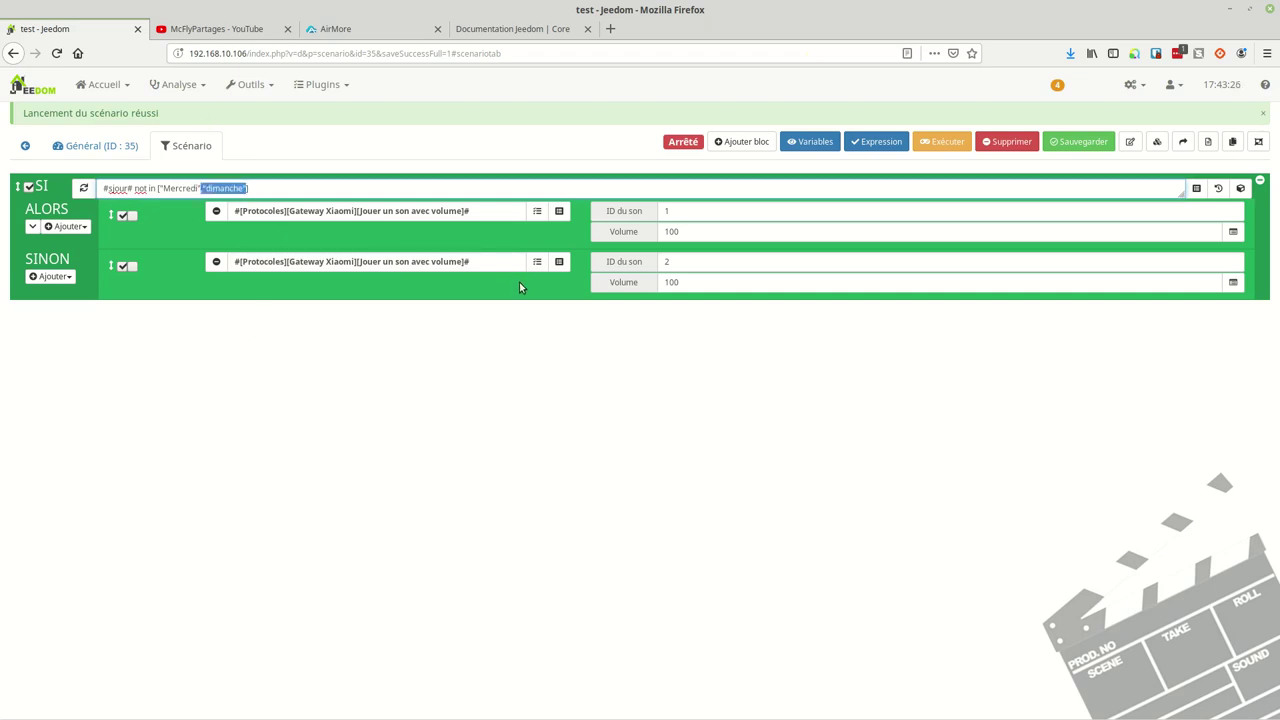
key(Delete)
click(1094, 146)
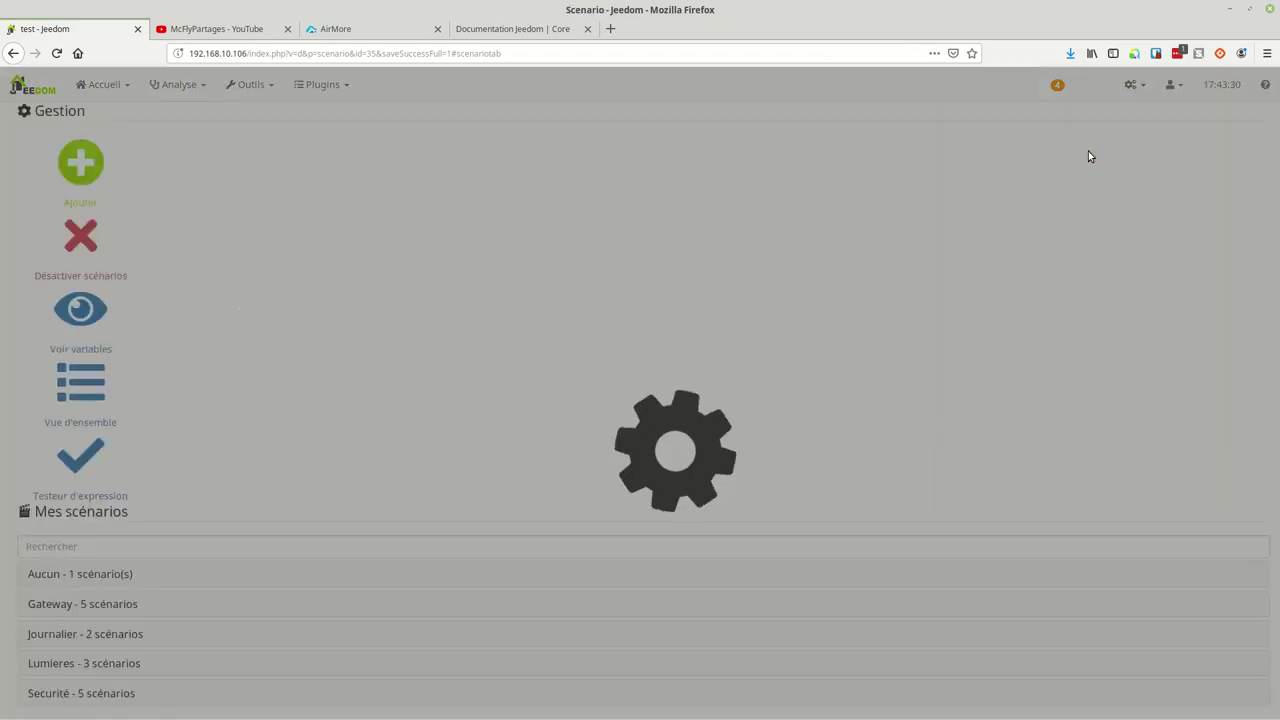
Execute the scenario with the Mercredi condition, read its evaluation in the execution log and close the log
click(938, 146)
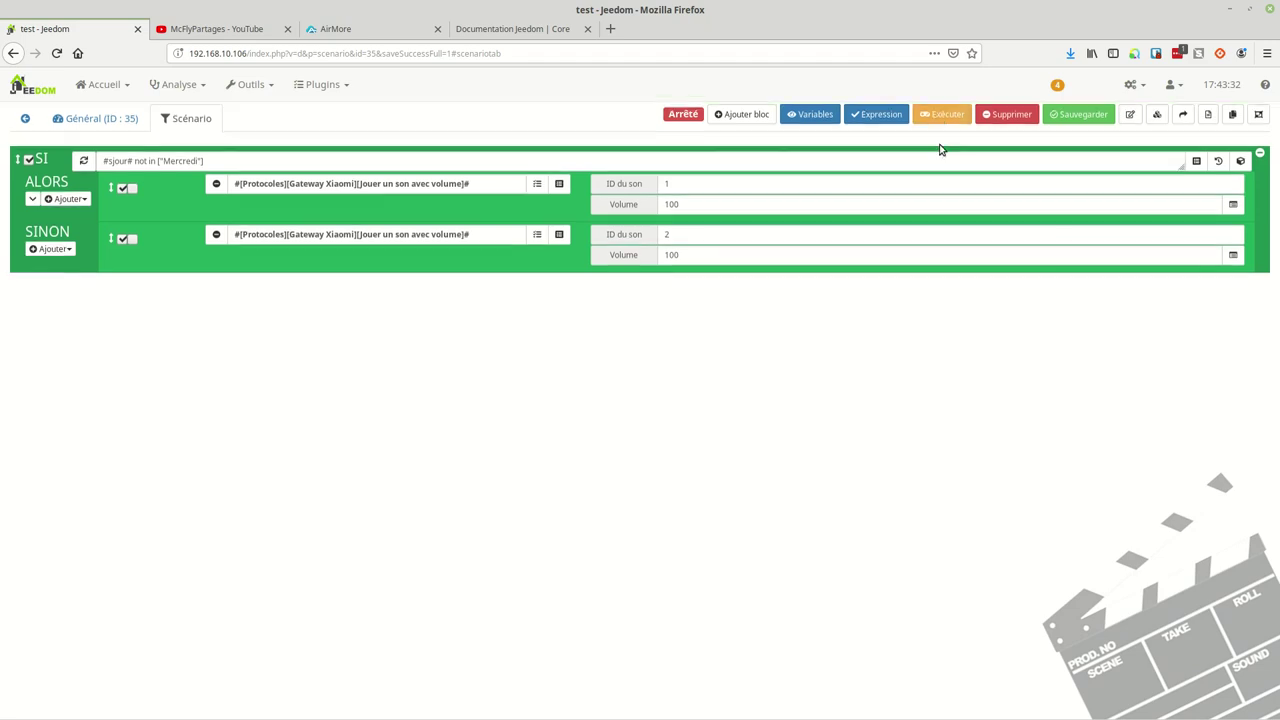
click(1208, 142)
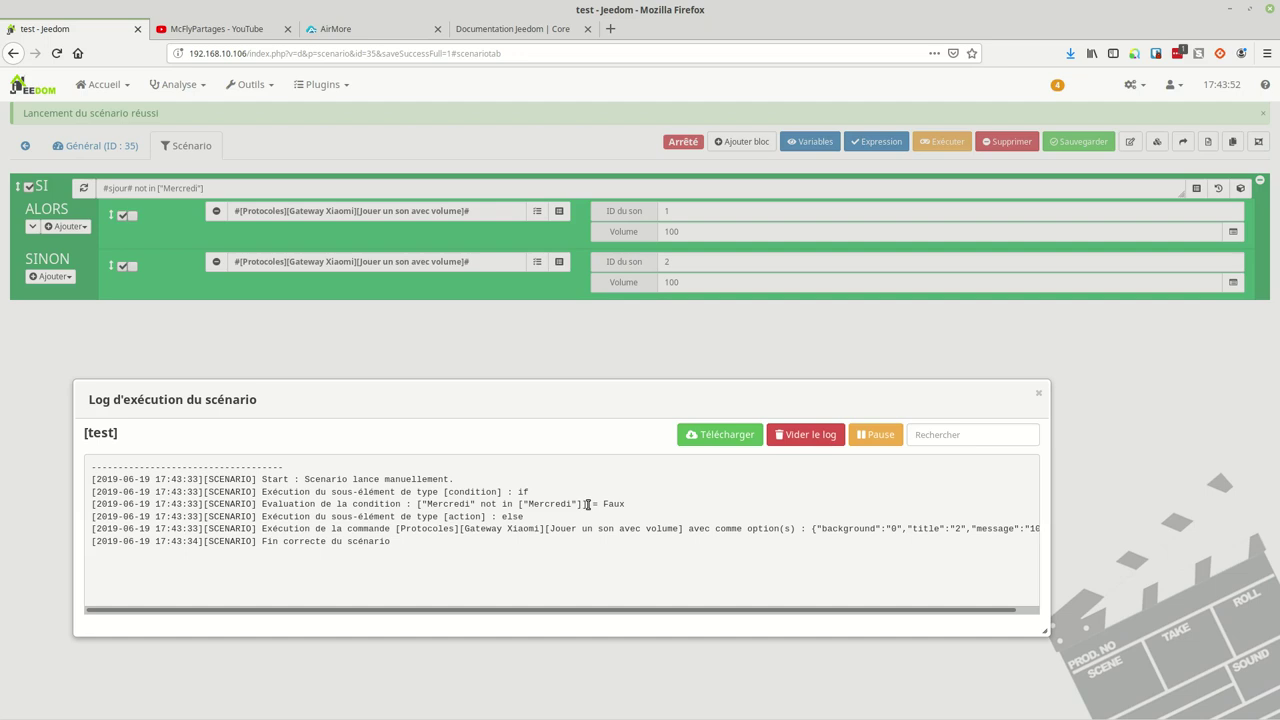
click(1038, 393)
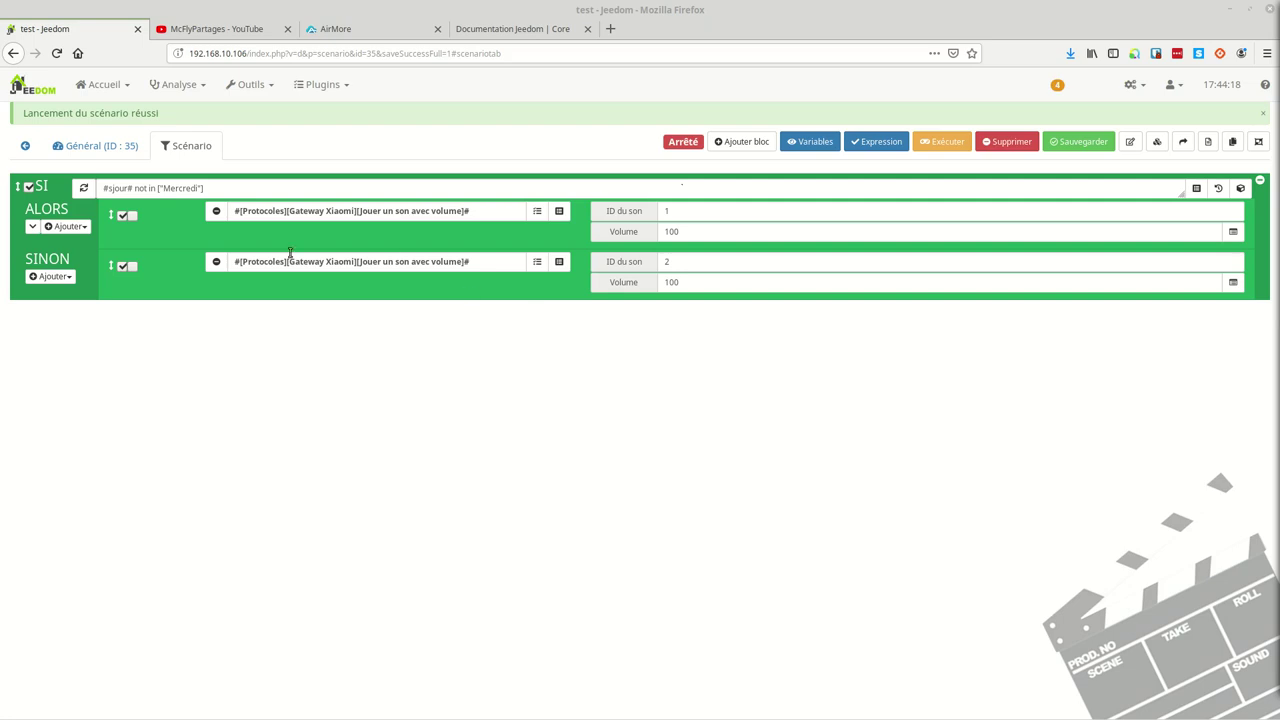
Replace the whole day-of-week condition of the SI block with the #time# tag
click(232, 191)
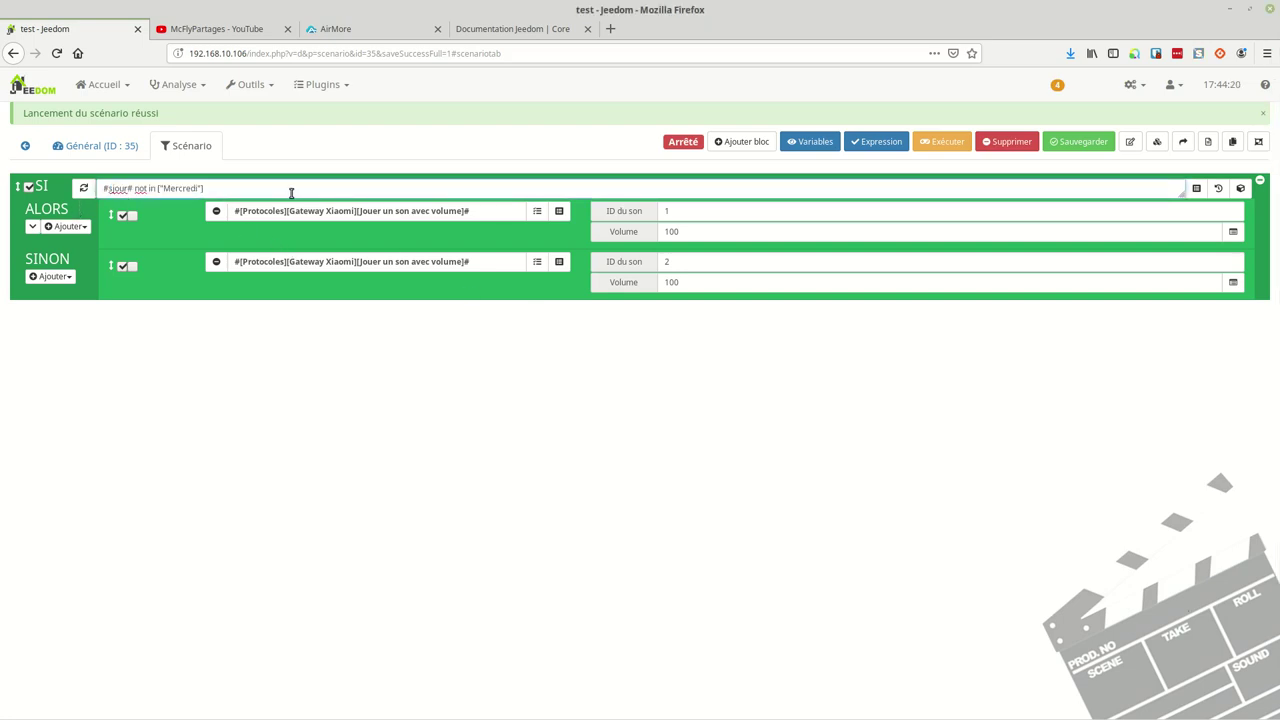
drag(205, 188, 98, 192)
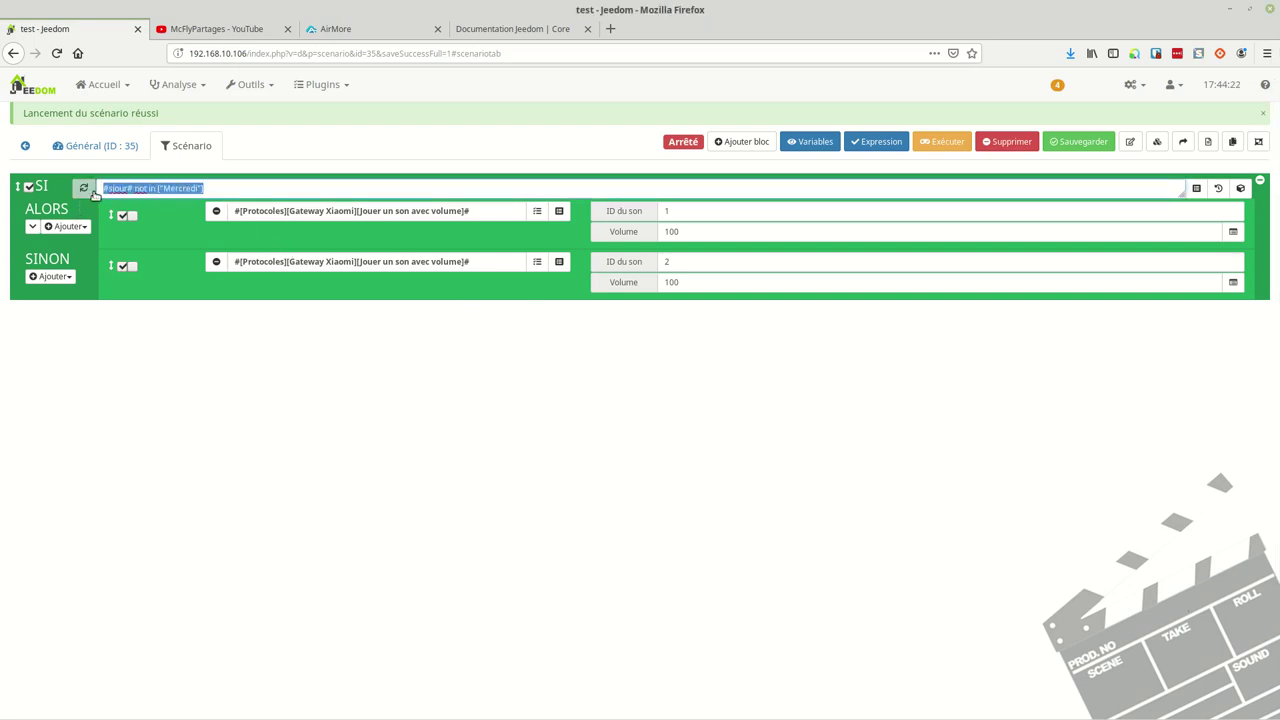
key(BackSpace)
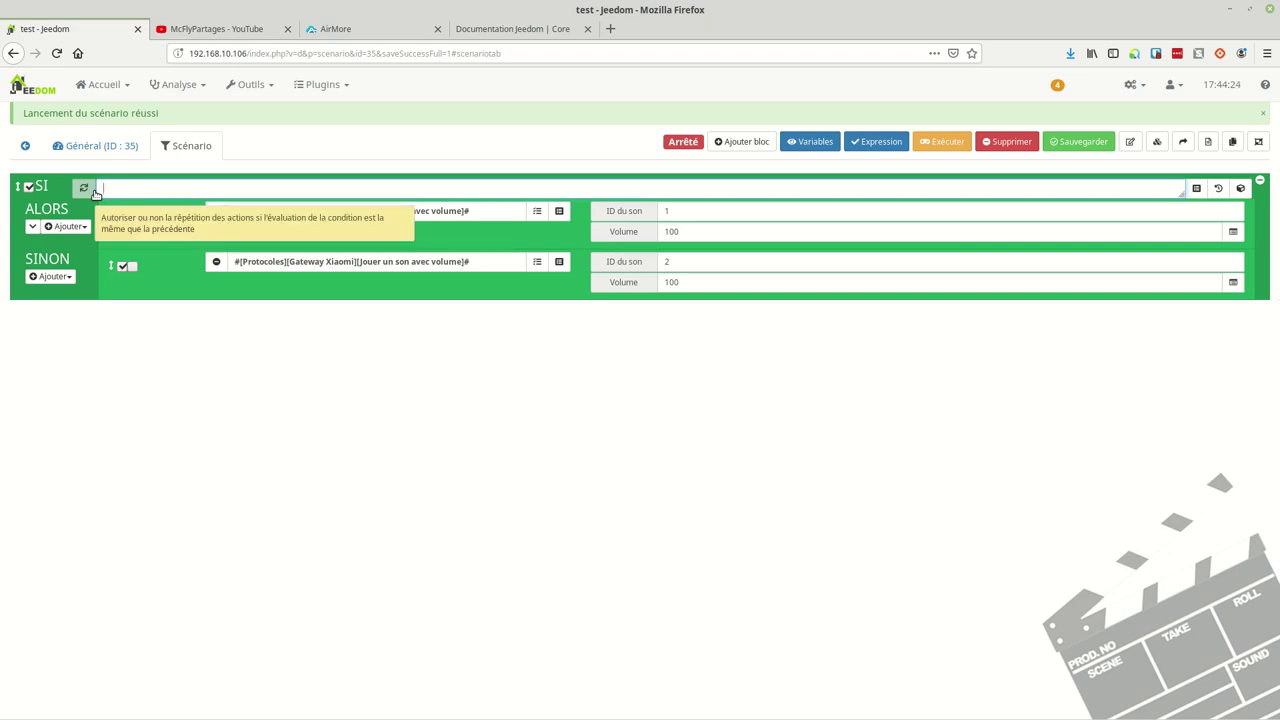
text(##)
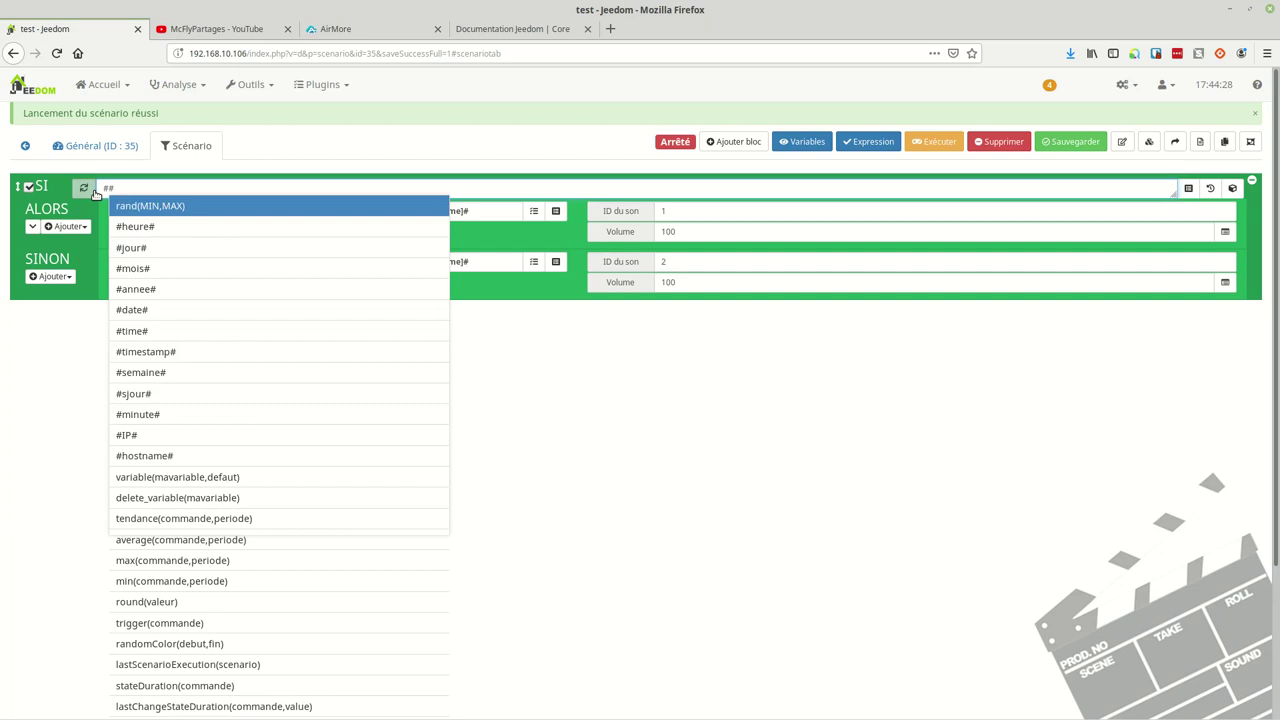
text(time)
click(134, 331)
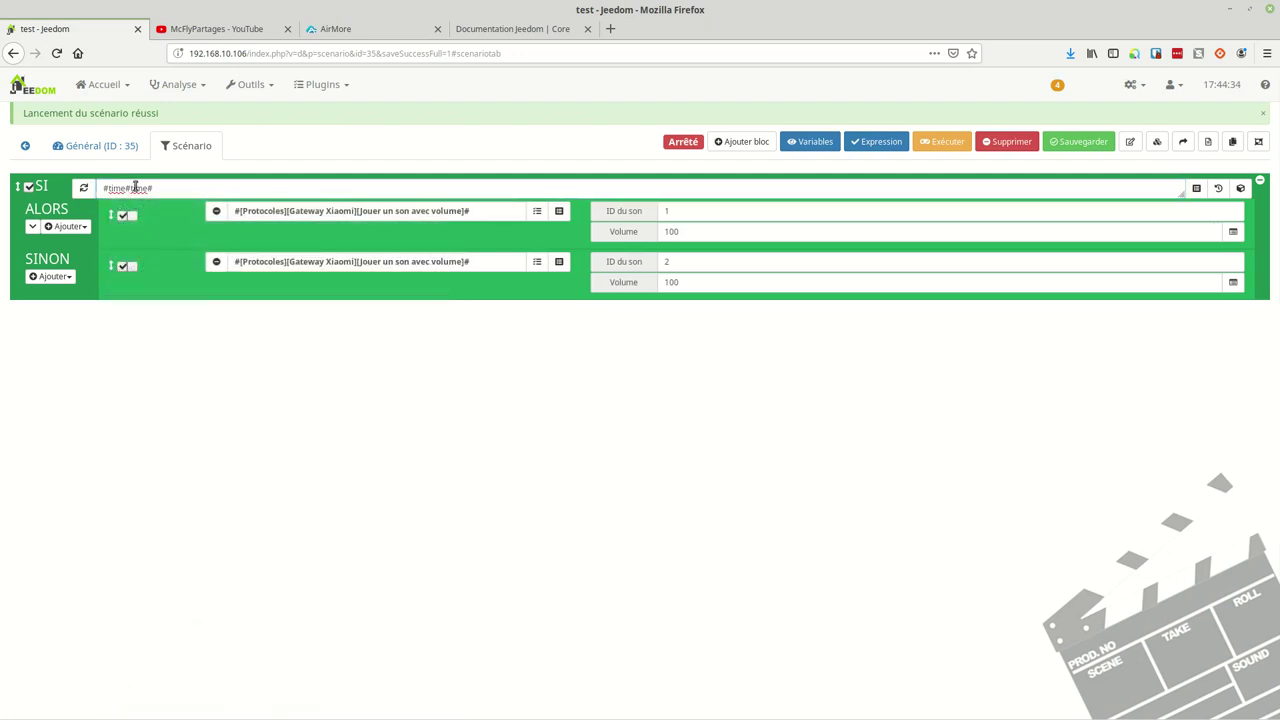
drag(126, 188, 102, 188)
key(BackSpace)
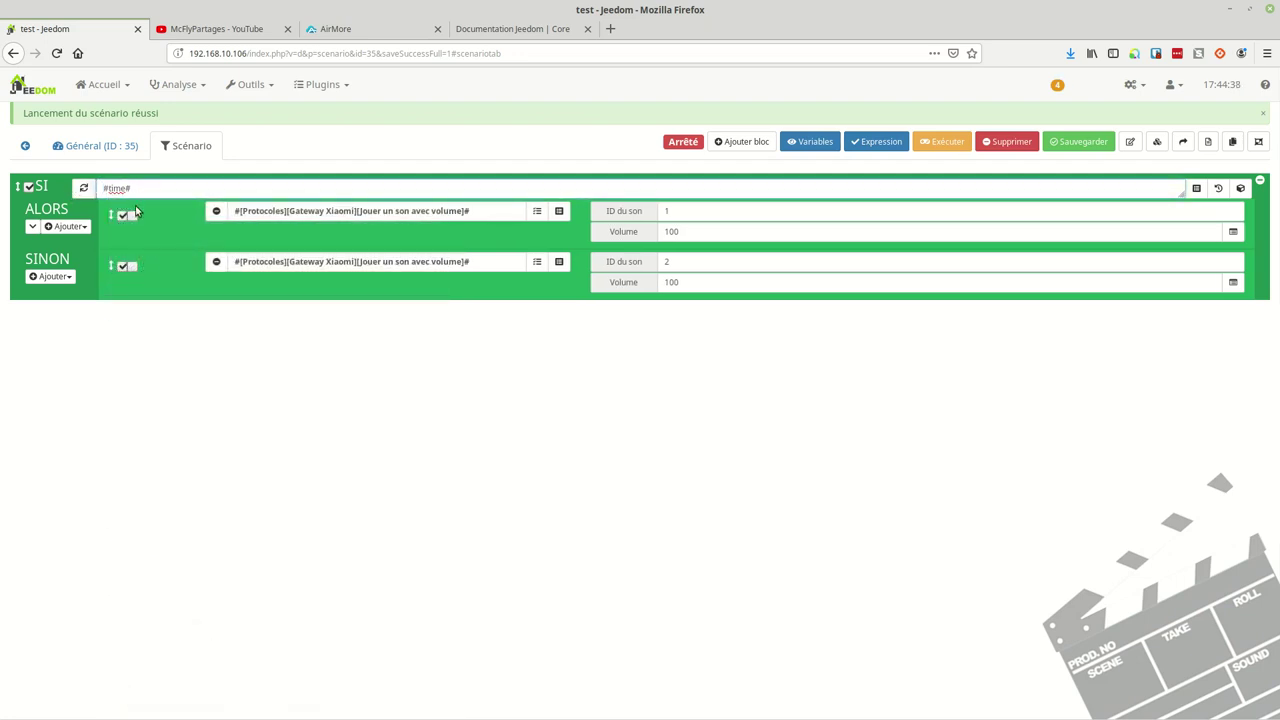
Add the lower time limit >=1740 after #time# in the SI condition
text(==)
key(BackSpace)
key(BackSpace)
text(<)
text(>=)
text(17)
text(40)
Extend the SI condition with ET#time# <= 1746 as the upper time limit, and save the scenario
text( ET)
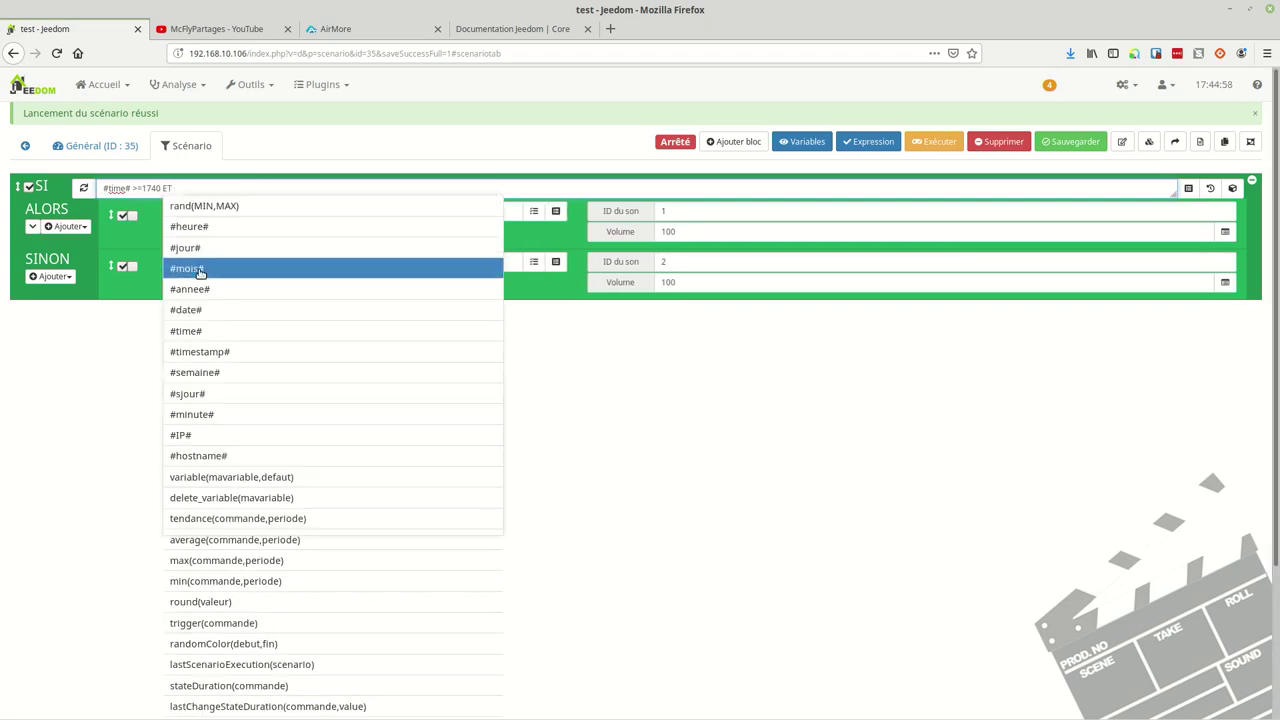
click(185, 331)
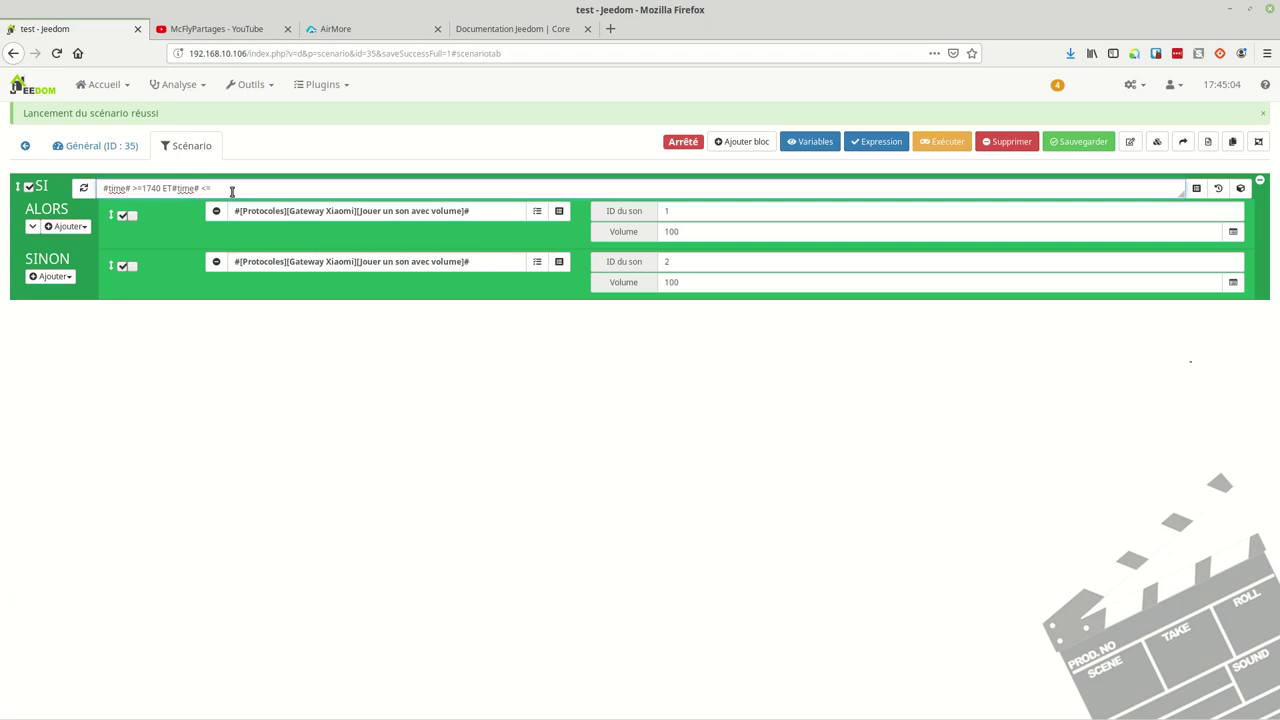
text(<= 1747)
click(245, 189)
key(BackSpace)
text(6)
click(1063, 145)
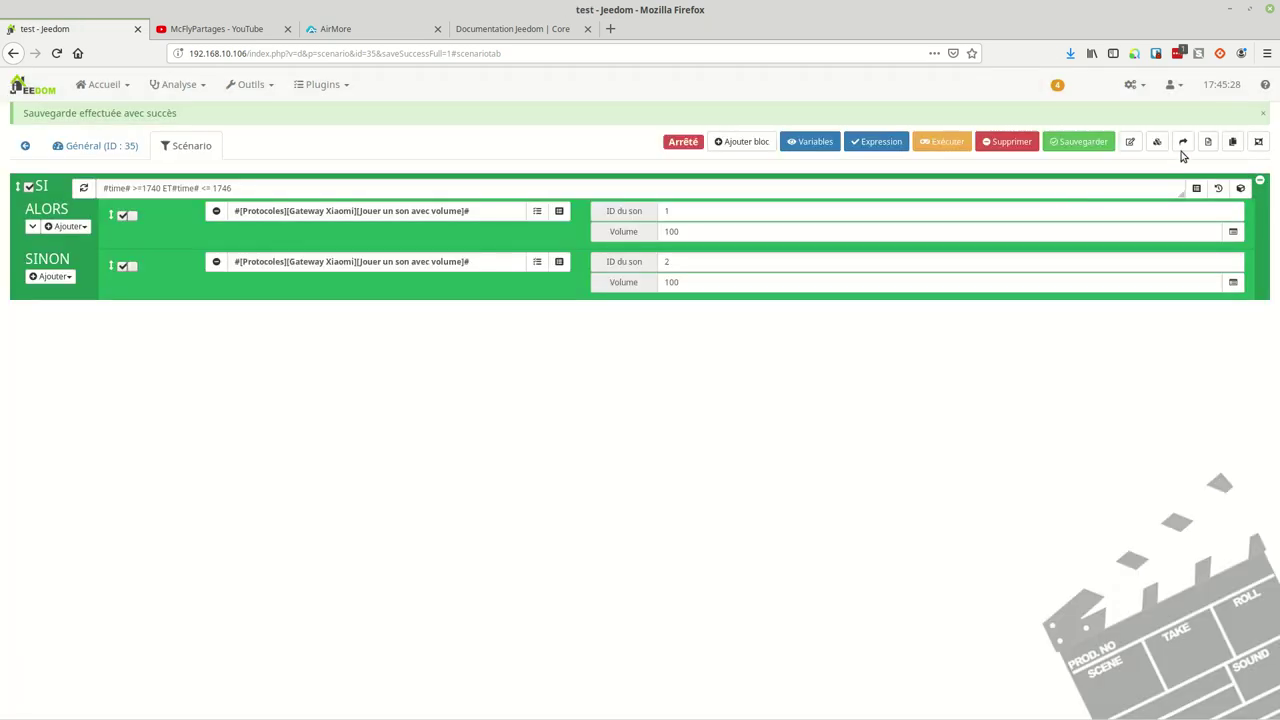
Execute the scenario with the time-range condition, check its evaluation in the execution log and close the log
click(948, 142)
click(1204, 142)
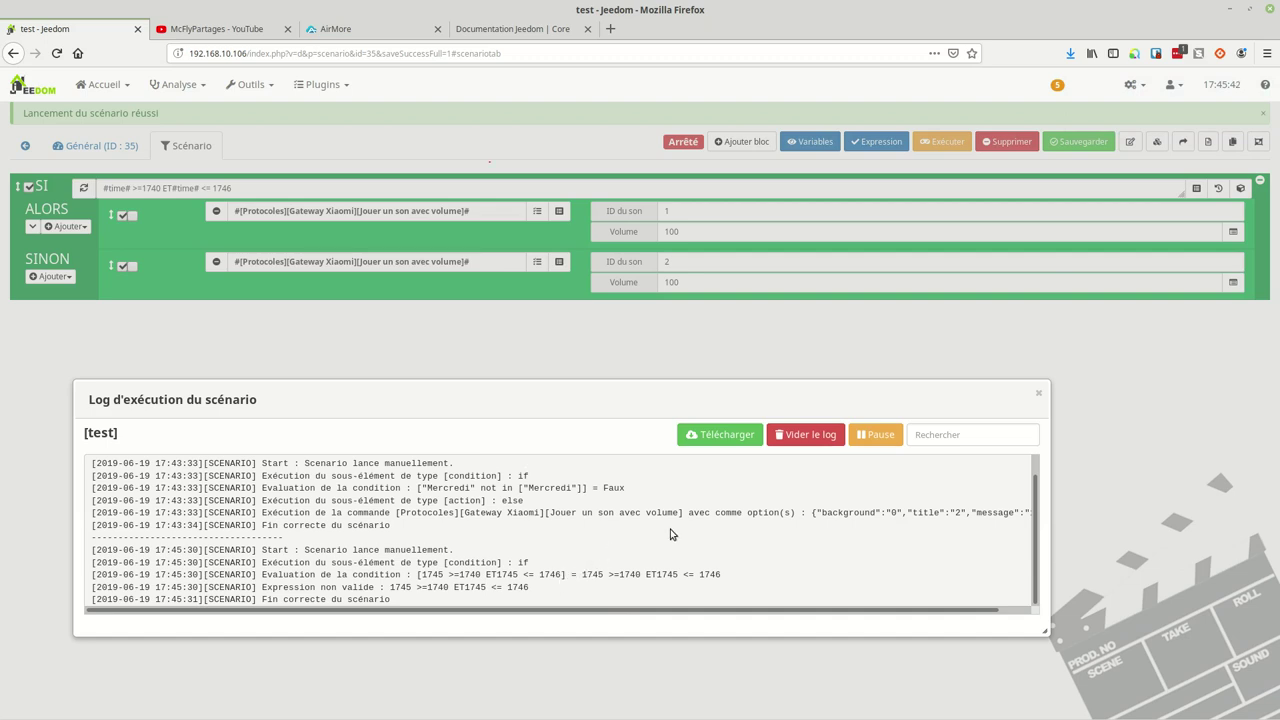
click(1039, 393)
Insert the missing space between ET and the second #time# in the SI condition, and save the scenario
click(172, 188)
click(805, 506)
click(1076, 141)
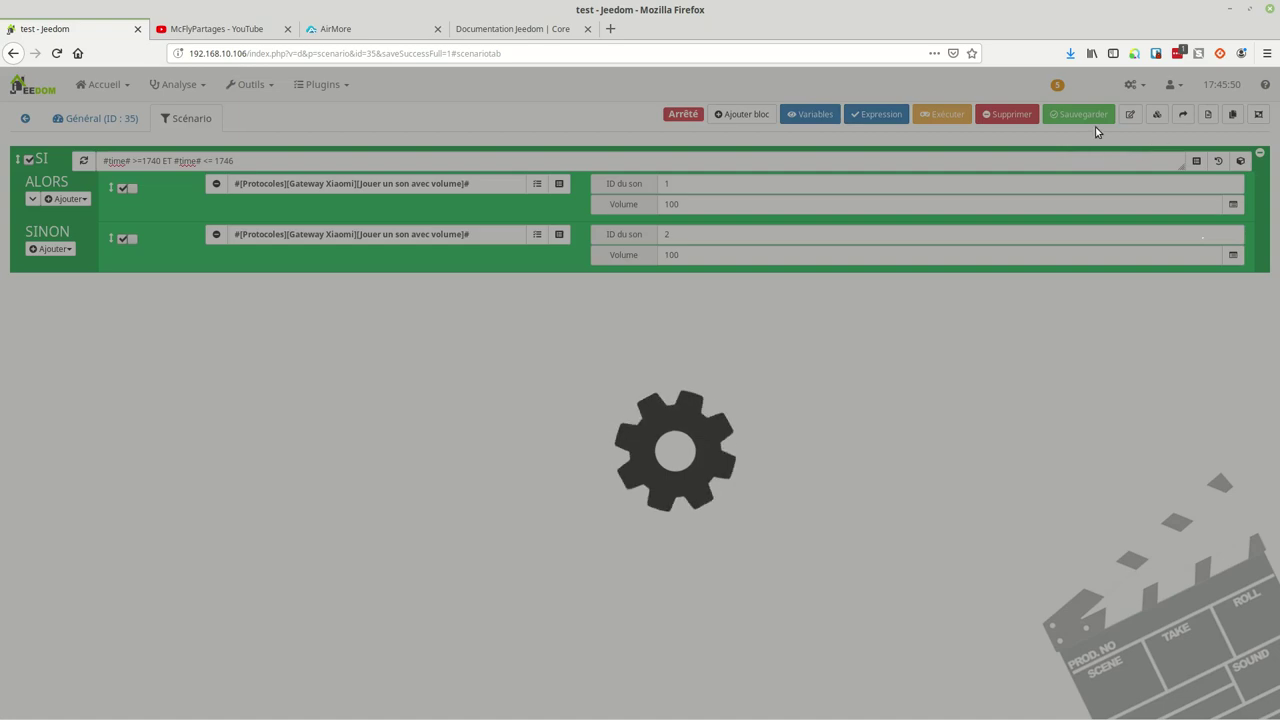
Execute the scenario with the corrected condition and review the execution log, emptying the log before closing it
click(948, 142)
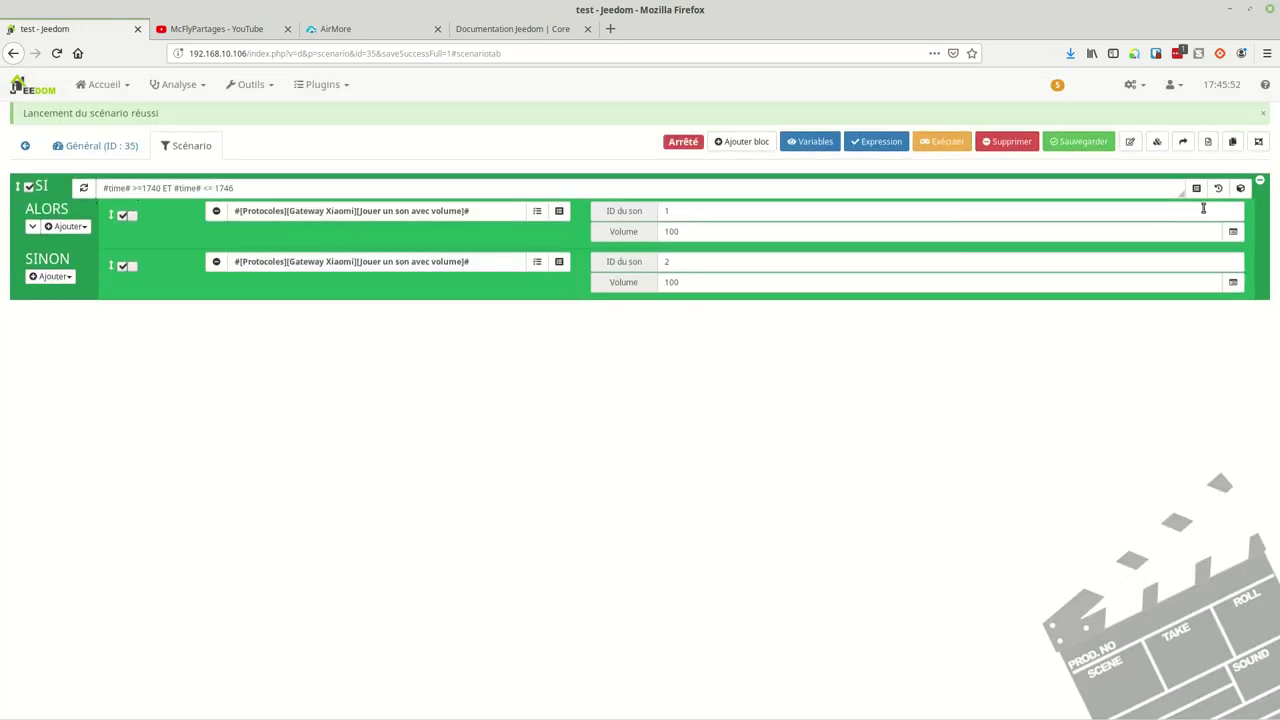
click(1208, 141)
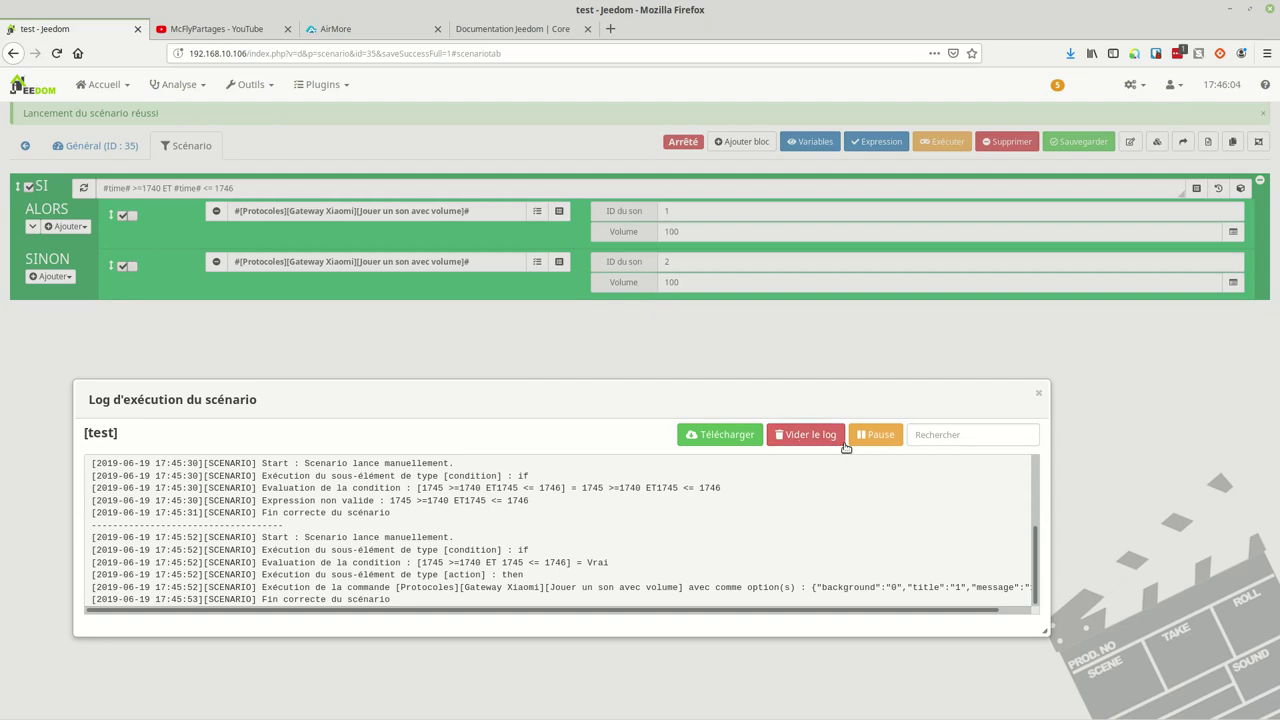
click(801, 436)
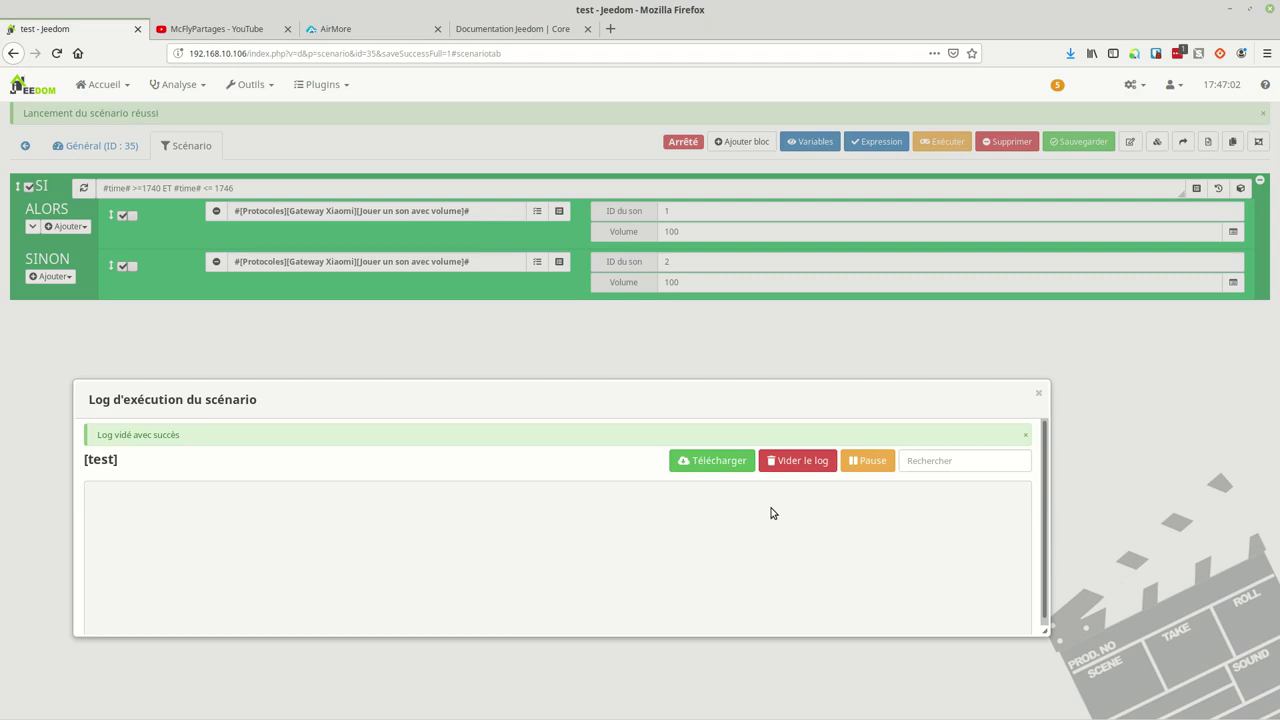
click(1037, 395)
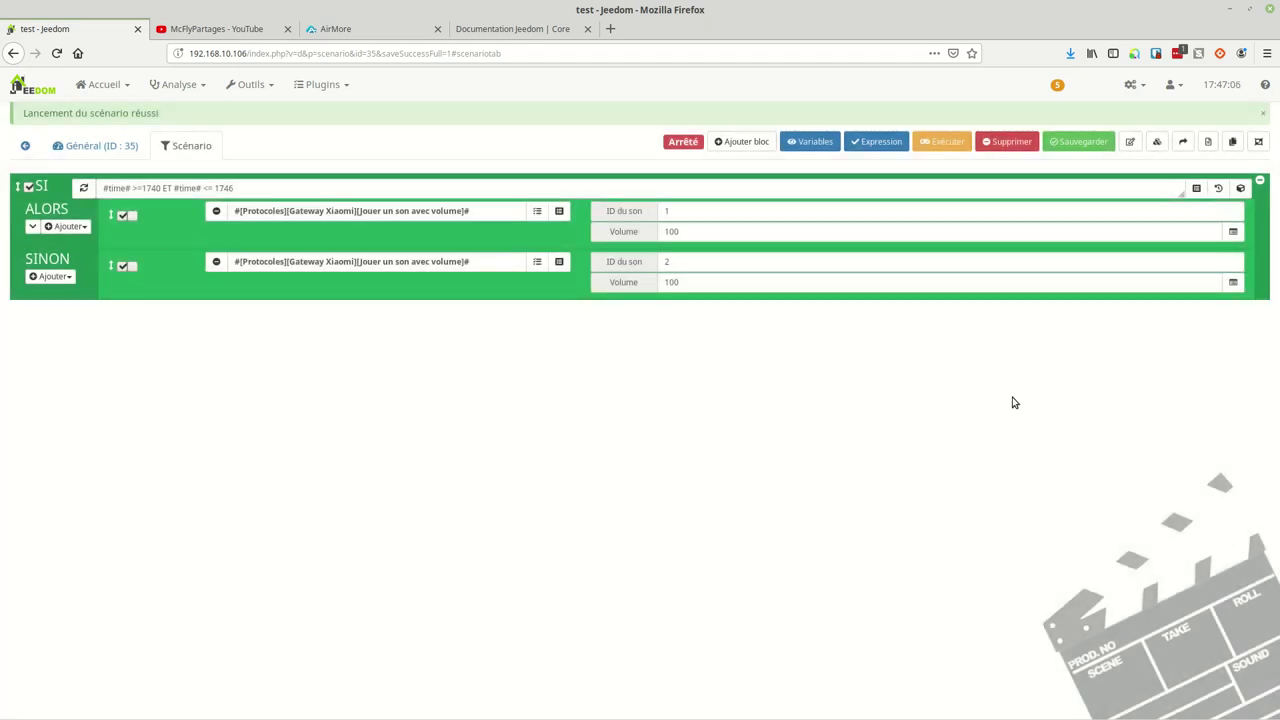
Execute the scenario again after 17:46, check which branch runs in the execution log and close the log
click(946, 145)
click(1208, 141)
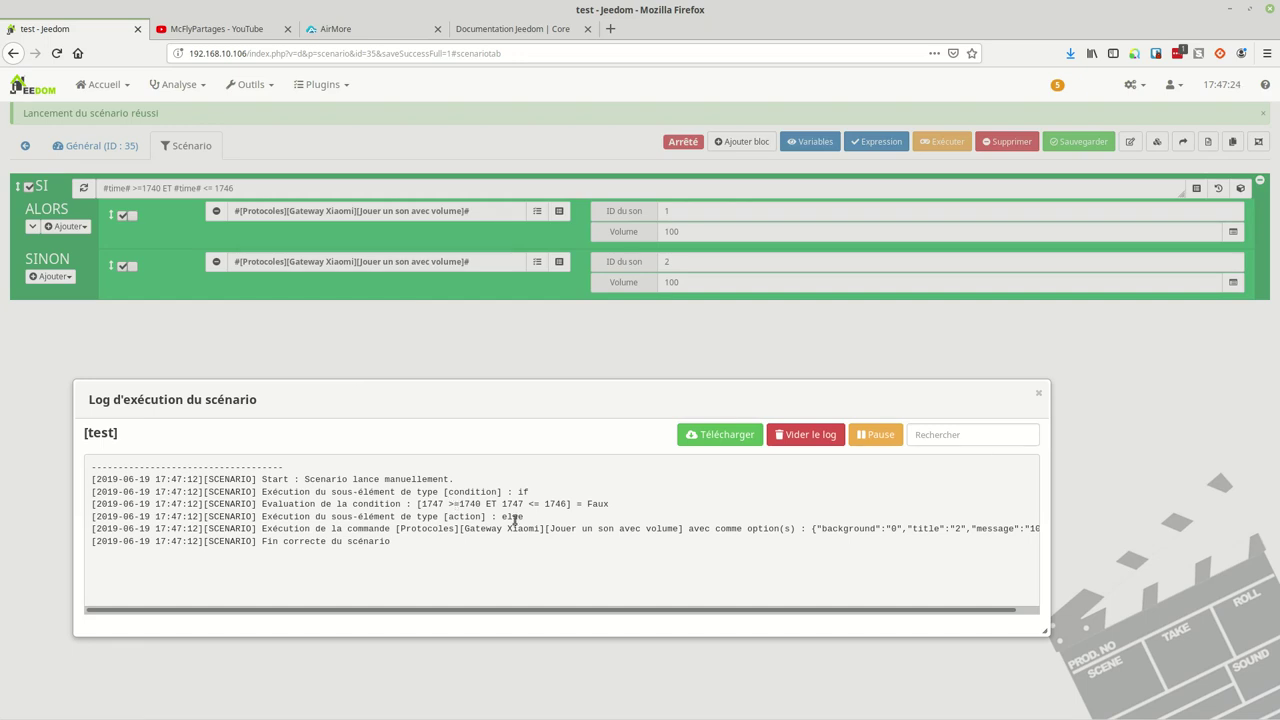
click(1037, 394)
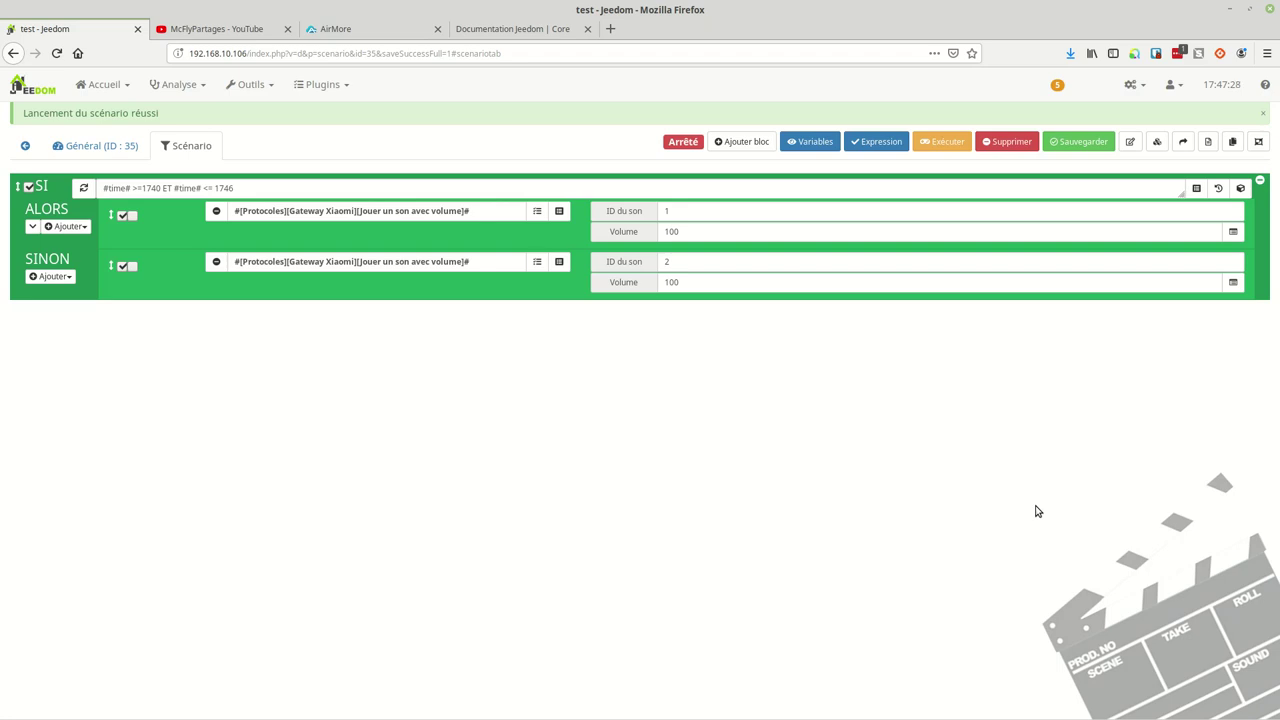